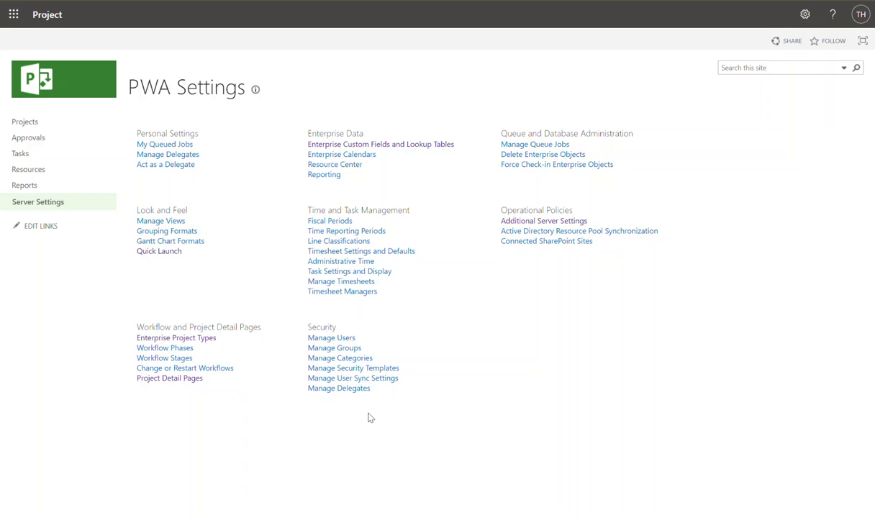
- From the Project Detail Pages library, start a new project detail page
click(164, 383)
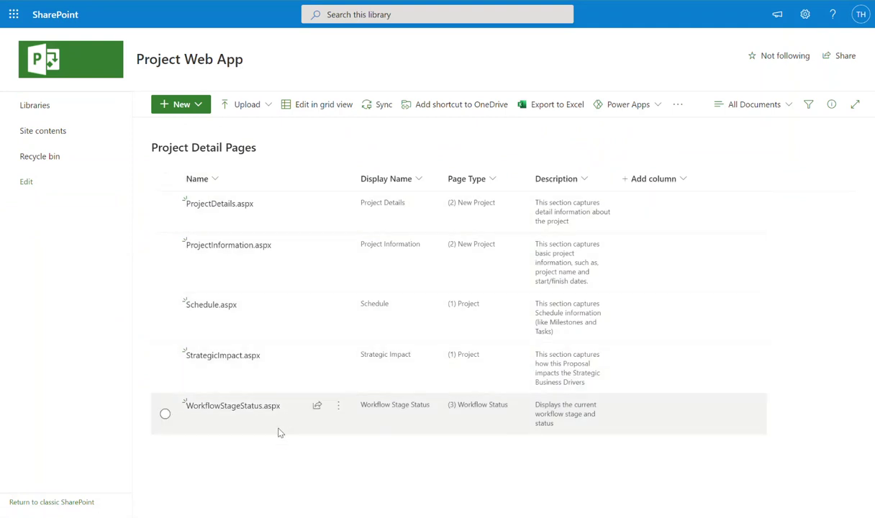
click(176, 106)
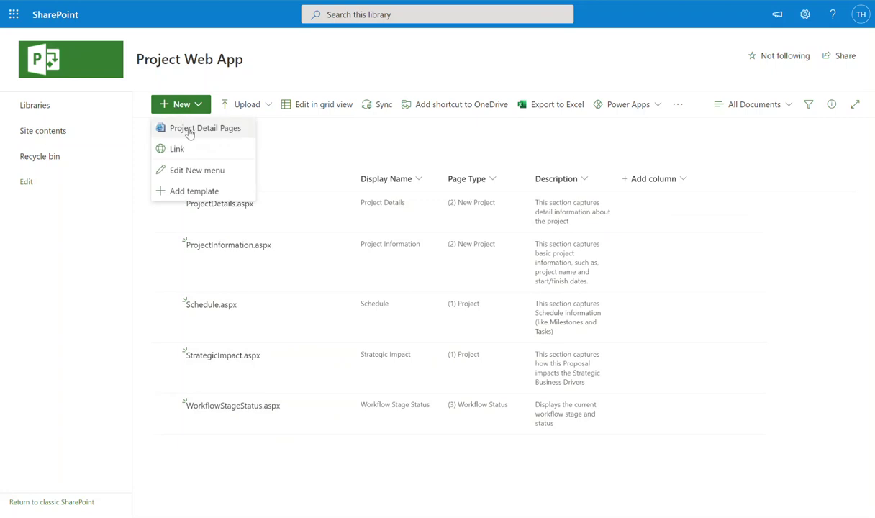
click(189, 130)
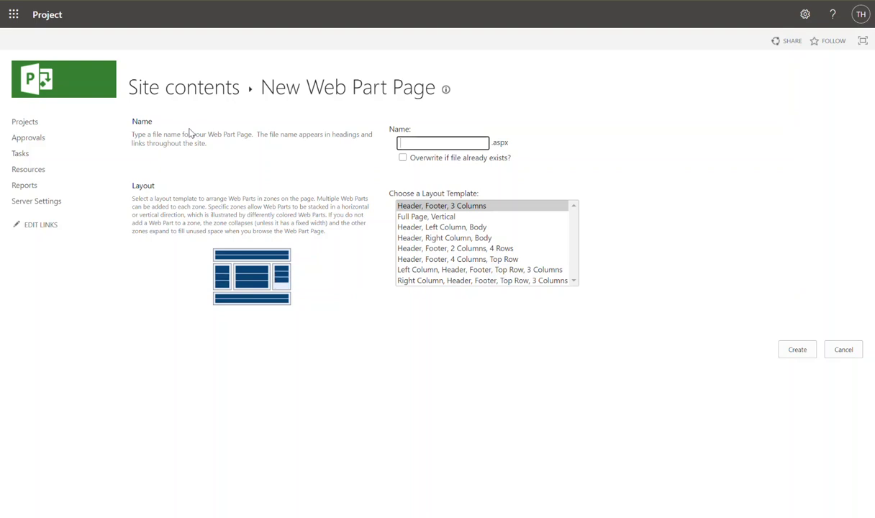
- Create a web part page named 'HR Details' using the Full Page, Vertical layout
text(HR Details)
click(423, 271)
click(422, 259)
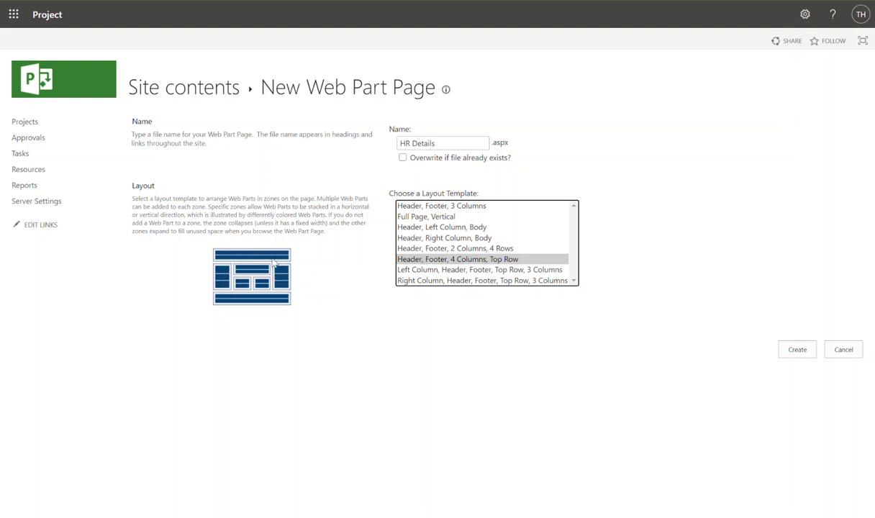
click(405, 218)
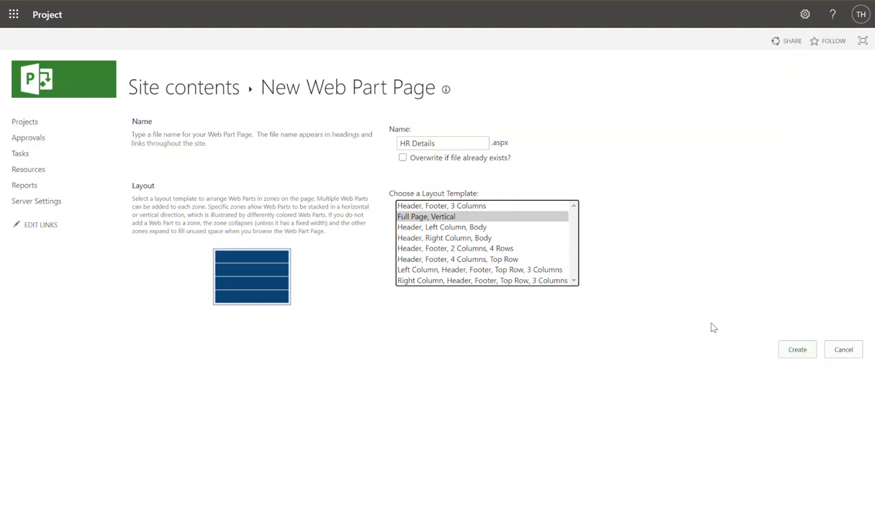
click(799, 351)
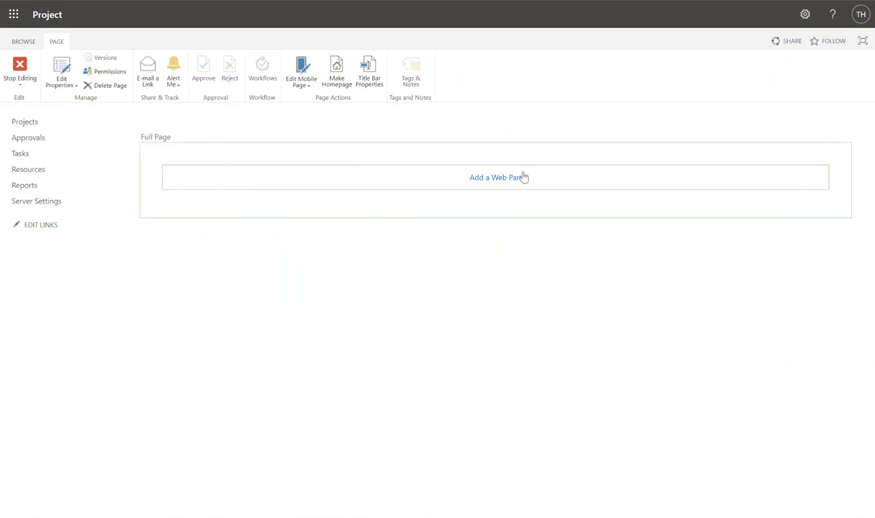
- Add the Basic Info web part from the Project Web App category to the Full Page zone
click(496, 178)
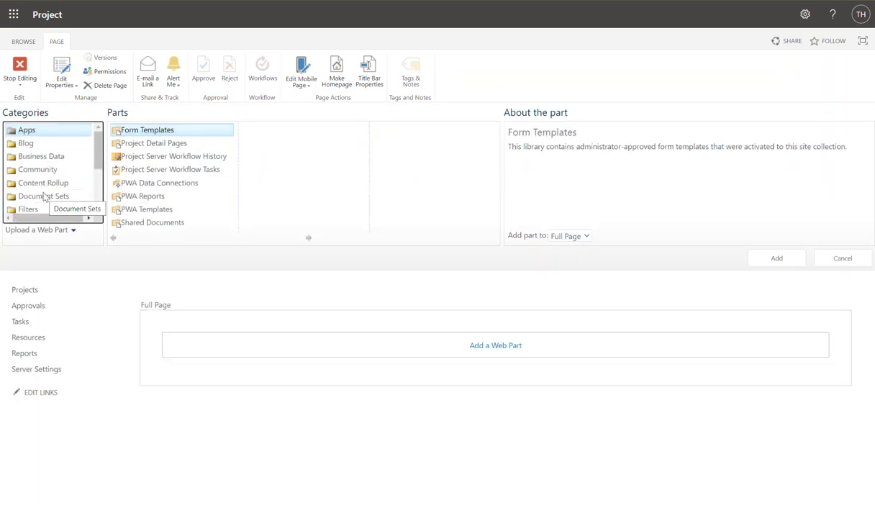
scroll(45, 198, down, 2)
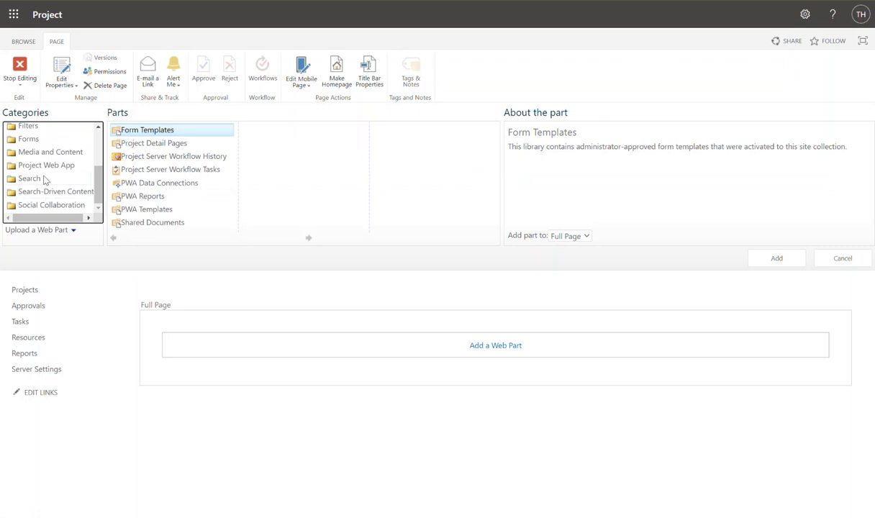
click(44, 167)
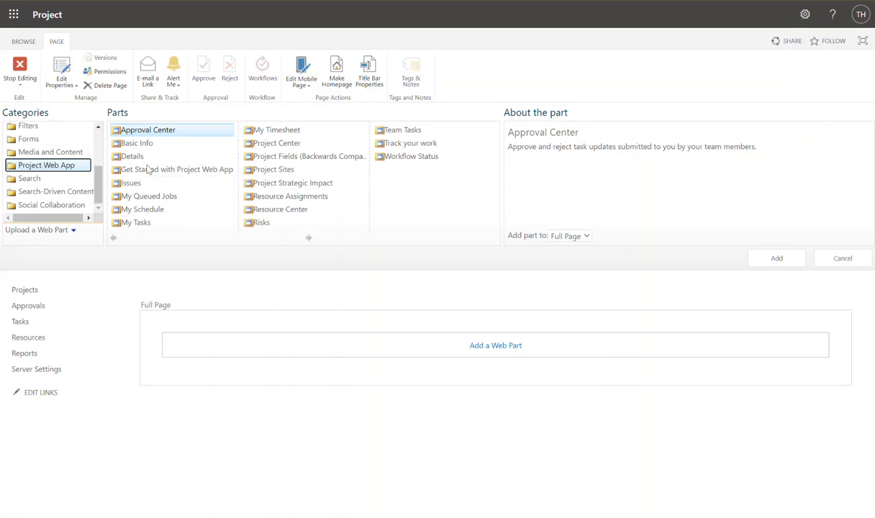
click(153, 144)
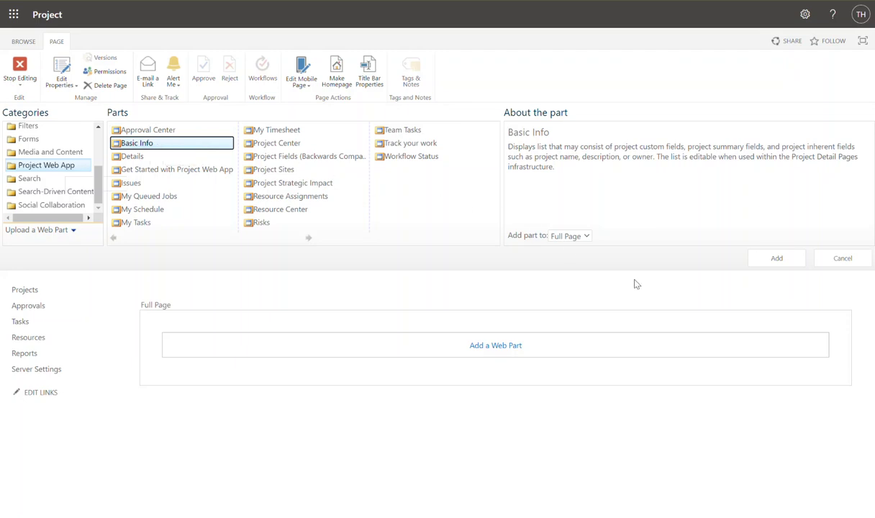
click(787, 263)
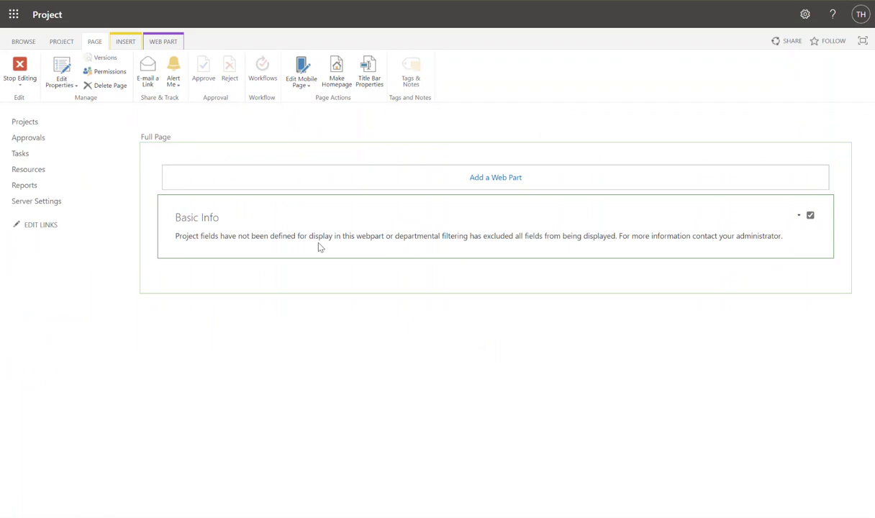
- Edit the Basic Info web part and bring up its Displayed Project Fields chooser
click(798, 218)
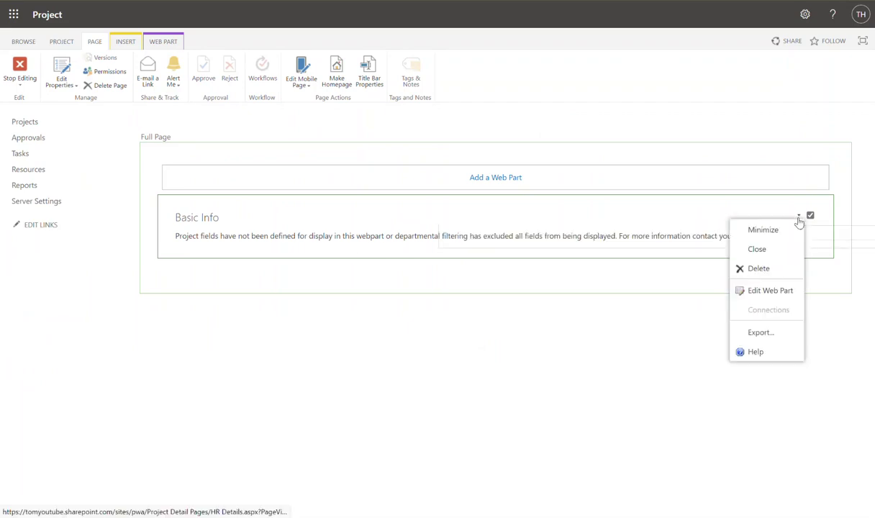
click(768, 291)
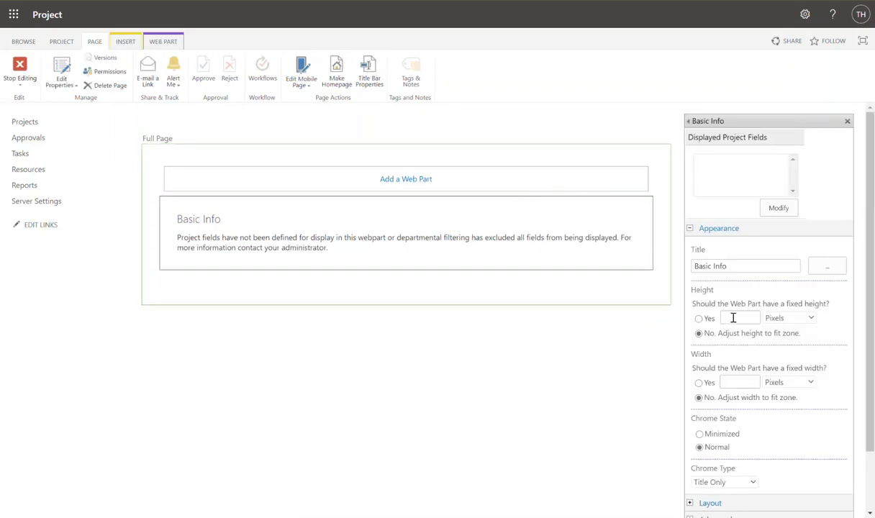
click(776, 214)
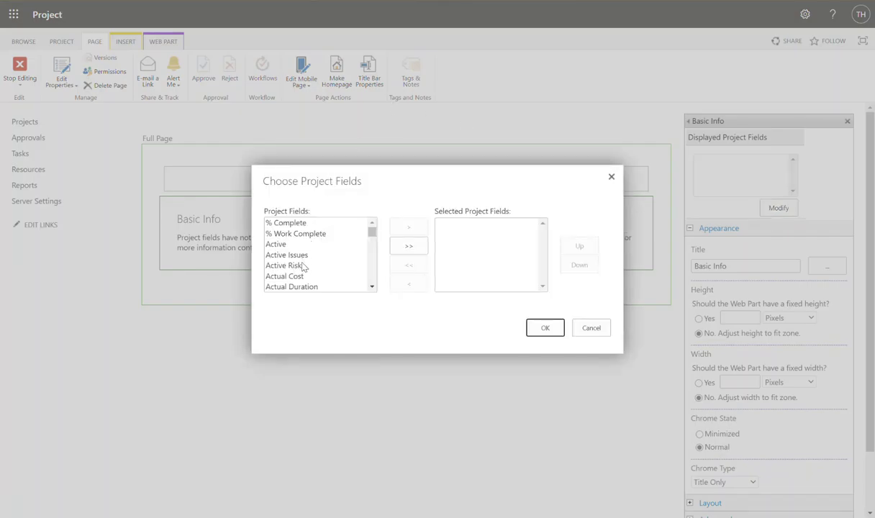
- Add Project Name, Project Departments and Program to the displayed fields
scroll(302, 267, down, 2)
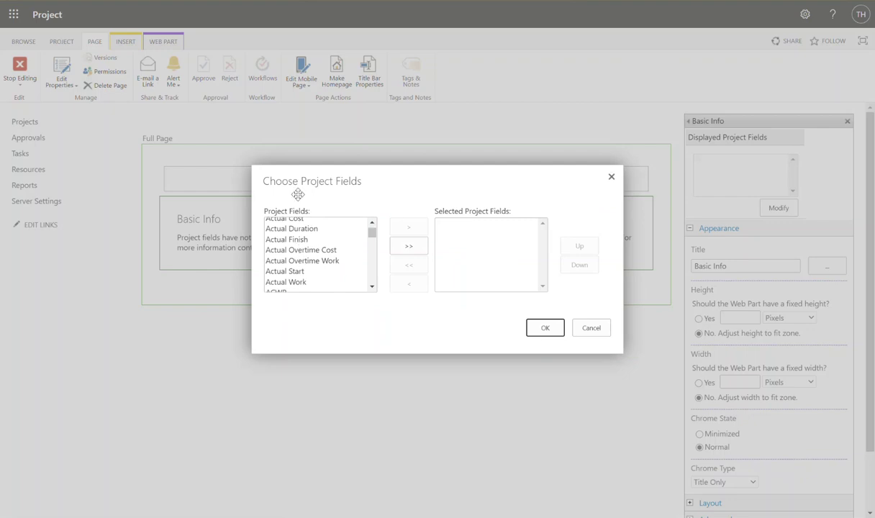
scroll(306, 277, down, 1)
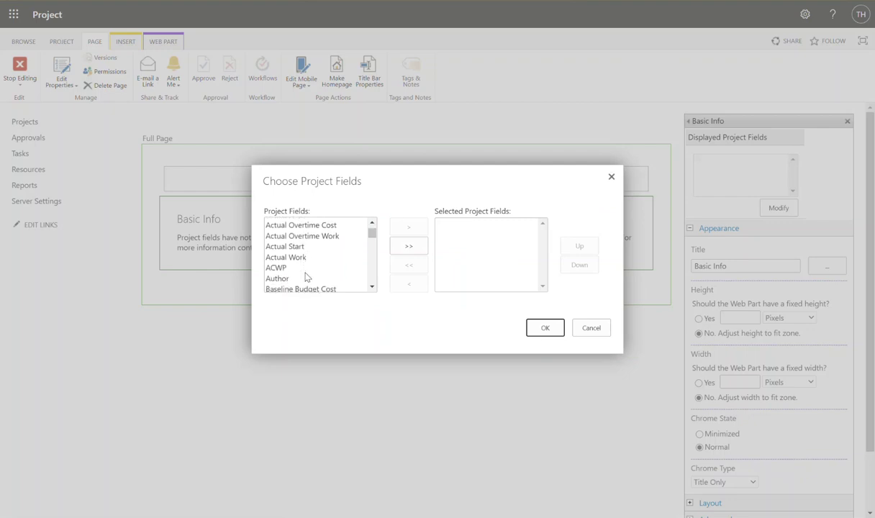
scroll(303, 269, down, 6)
scroll(303, 263, down, 3)
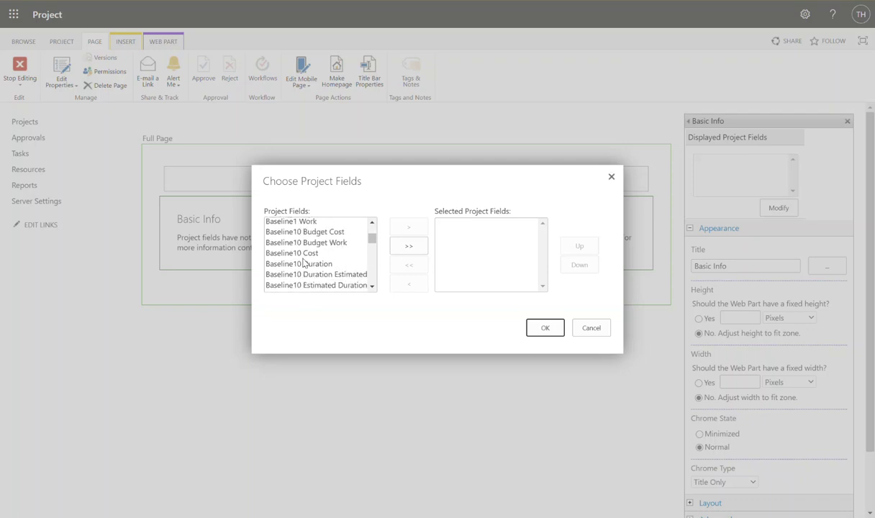
click(303, 263)
key(n)
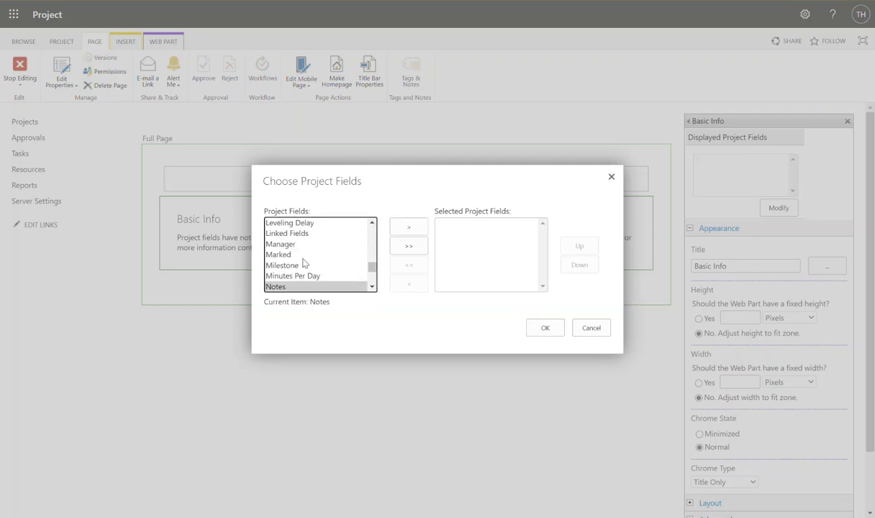
scroll(303, 263, down, 2)
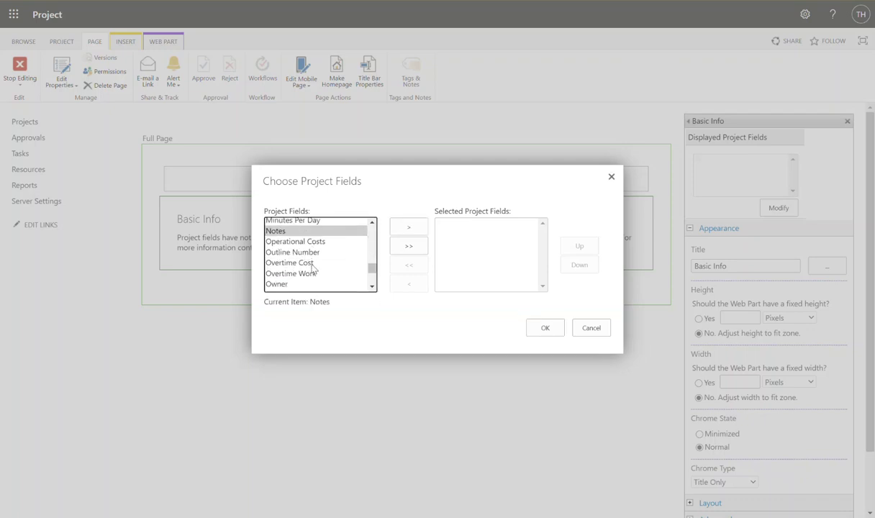
scroll(311, 267, down, 2)
scroll(313, 255, down, 2)
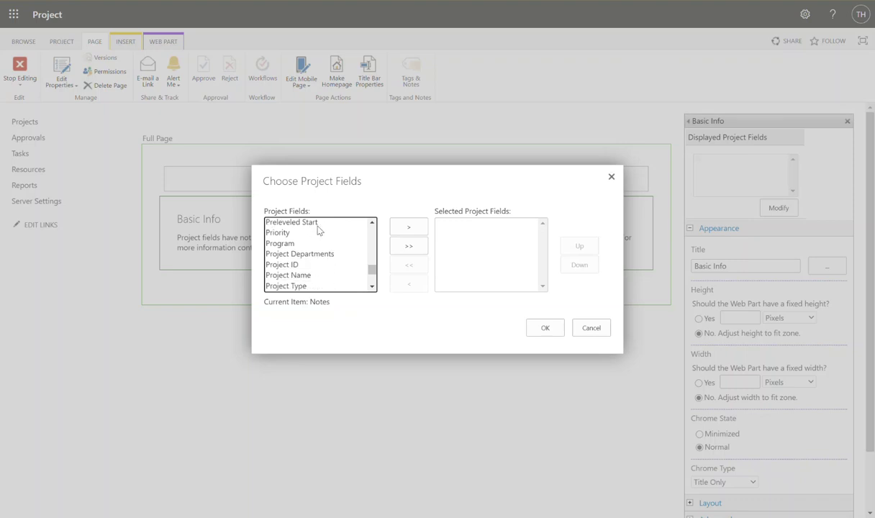
click(300, 266)
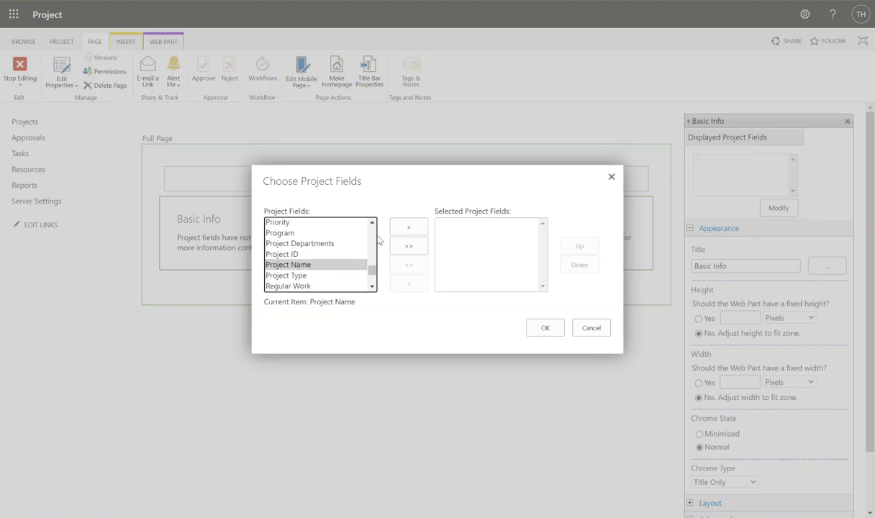
click(422, 227)
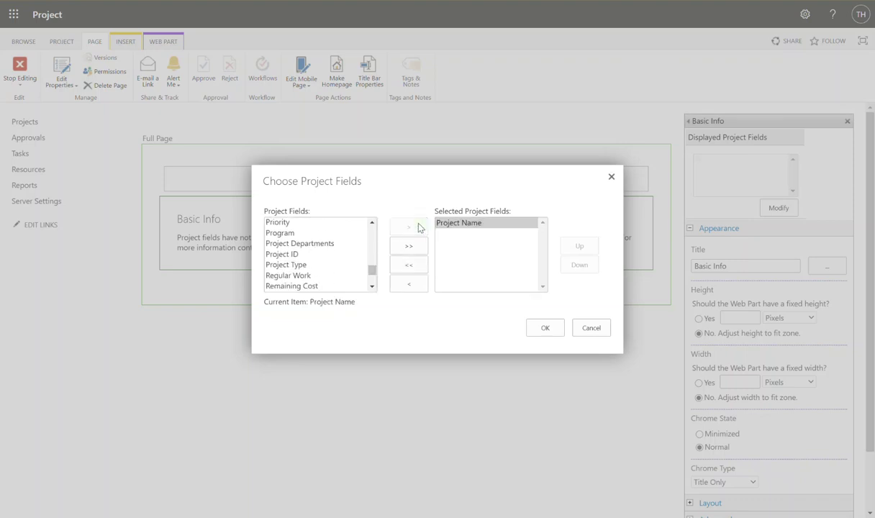
click(298, 254)
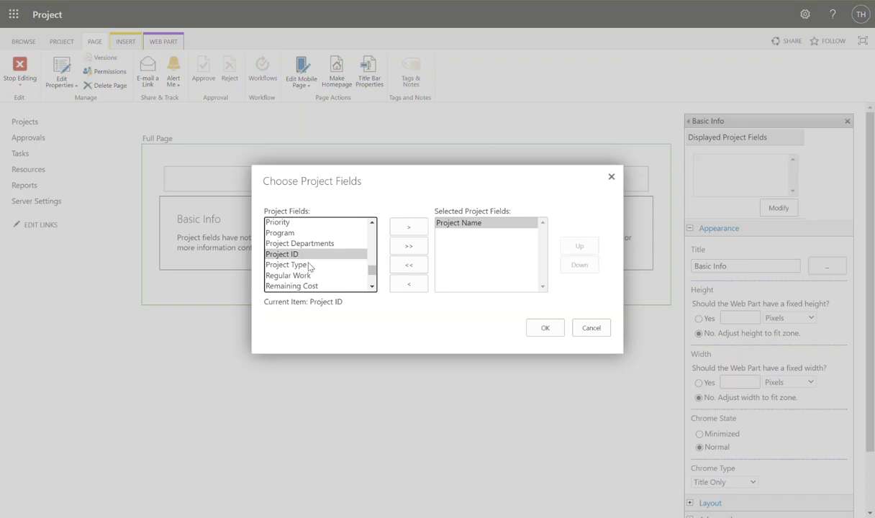
click(312, 236)
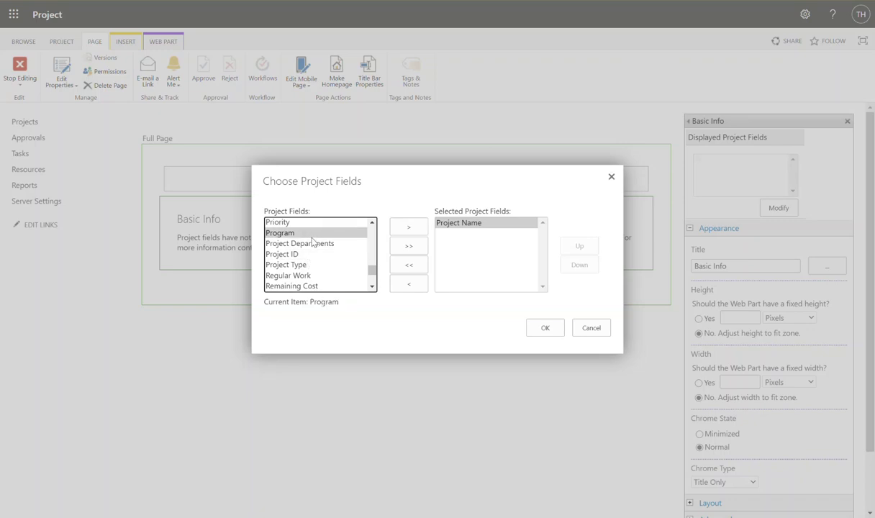
click(311, 244)
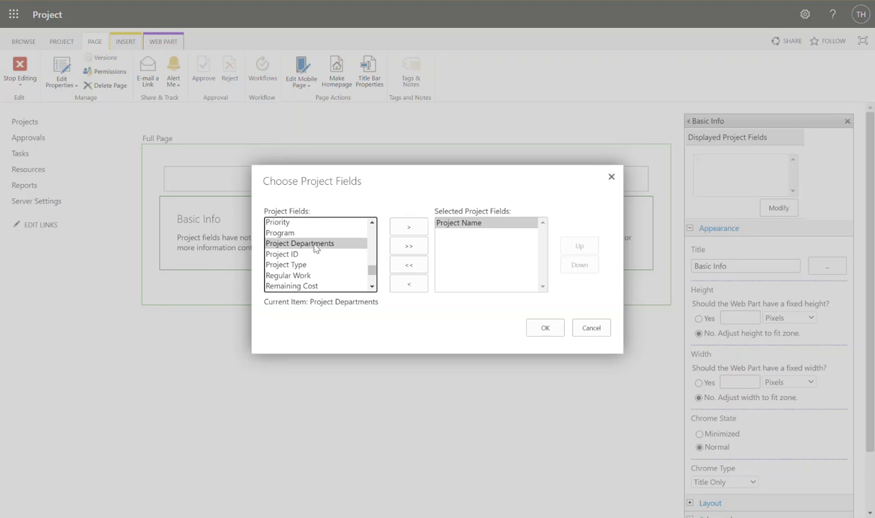
click(409, 227)
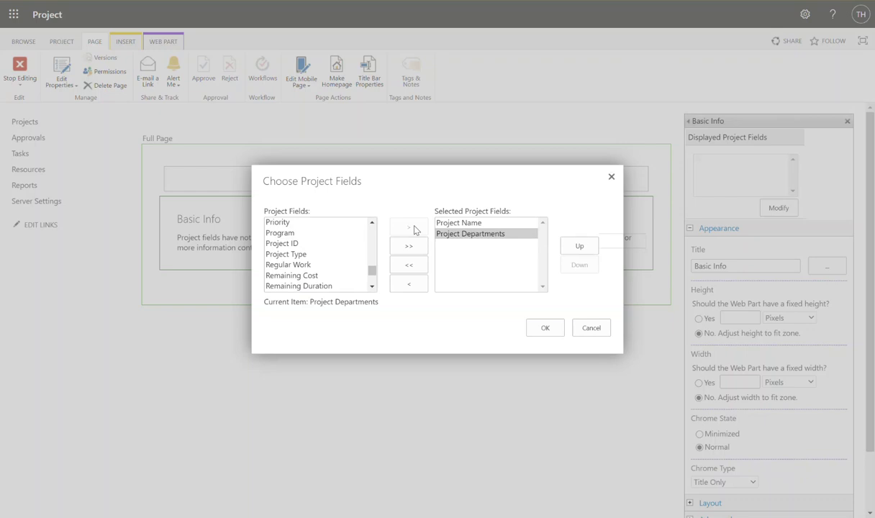
click(314, 233)
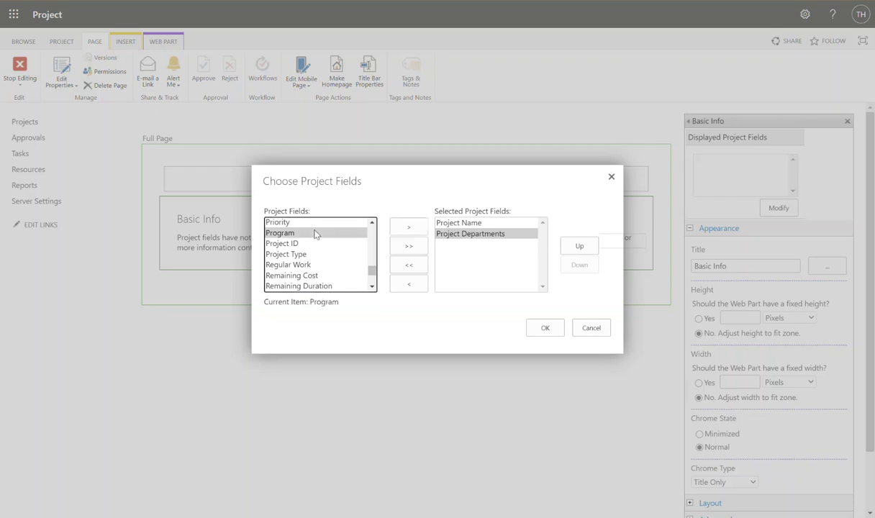
click(409, 227)
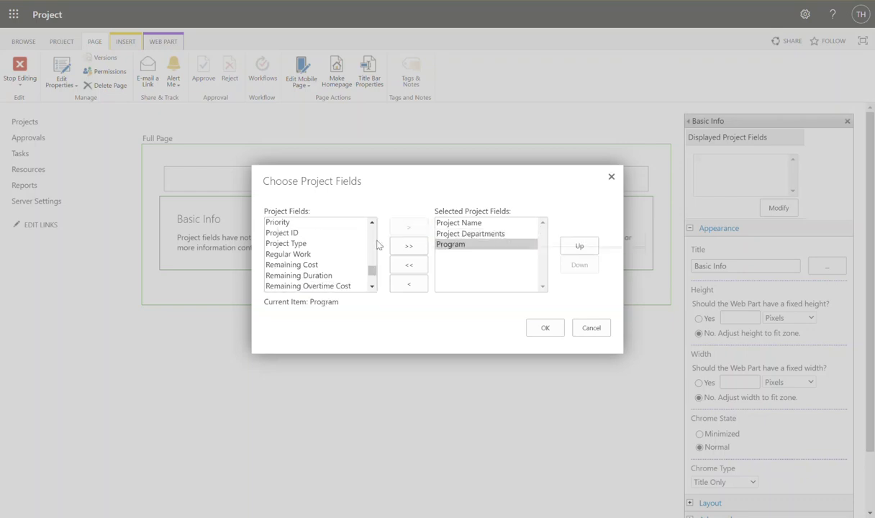
- Add Capital Costs and Operational Costs to the displayed fields
click(291, 263)
key(t)
key(Down)
key(Up)
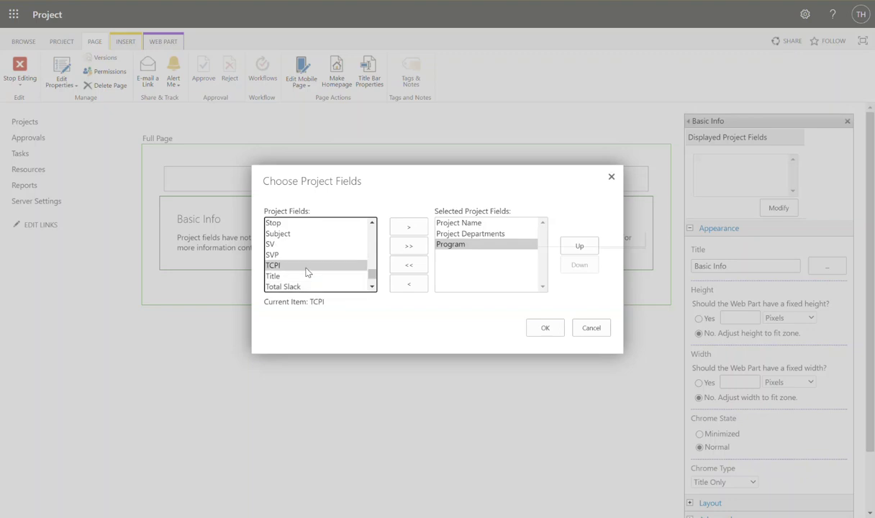
key(Down)
key(Down)
key(Up)
key(Up)
key(Up)
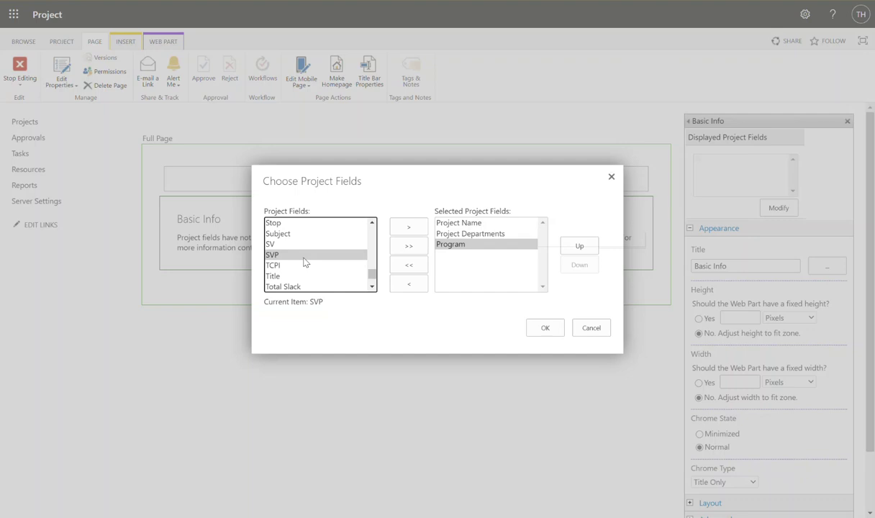
key(c)
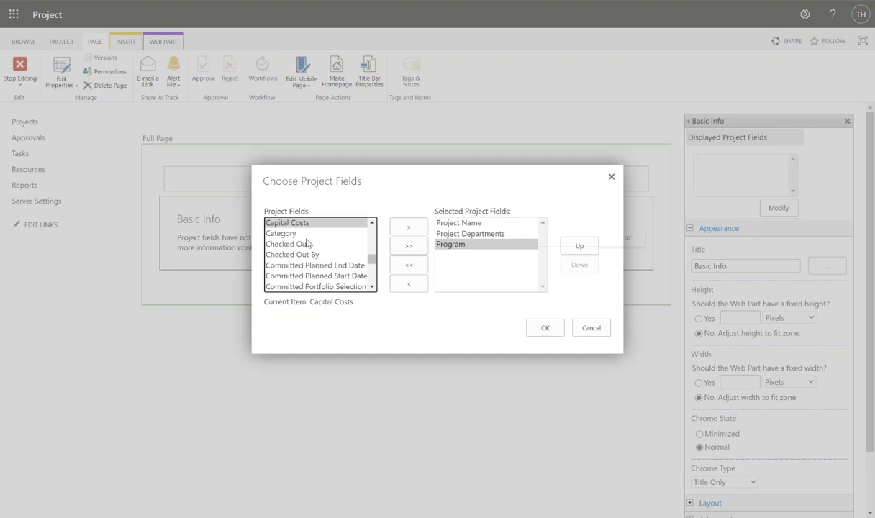
click(408, 226)
click(336, 265)
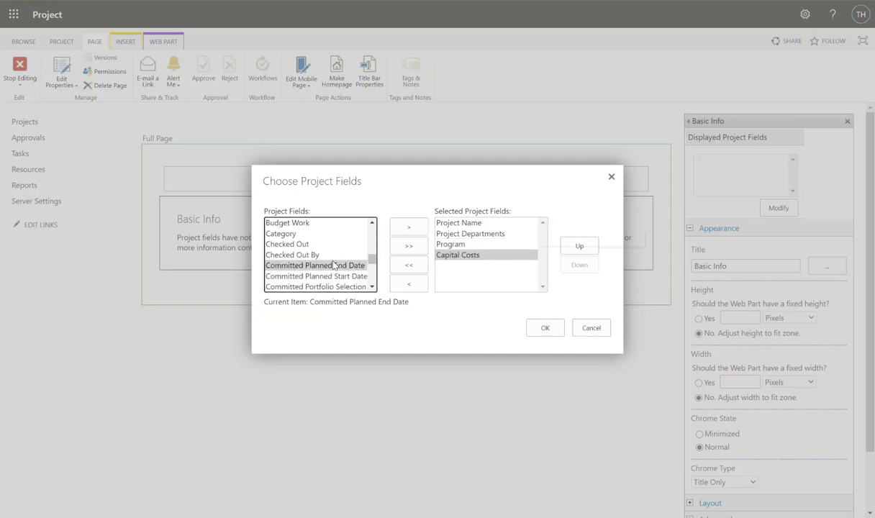
key(o)
click(397, 226)
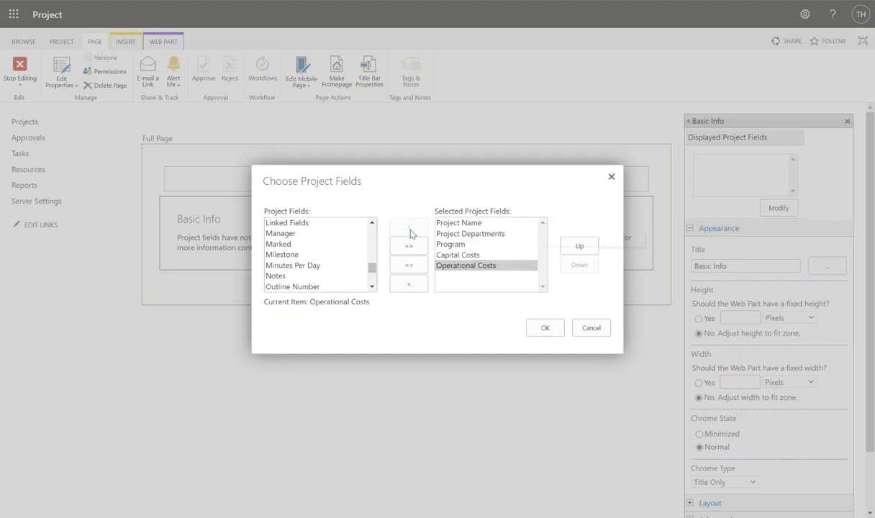
- Add Start and Description to the displayed fields
click(314, 259)
key(s)
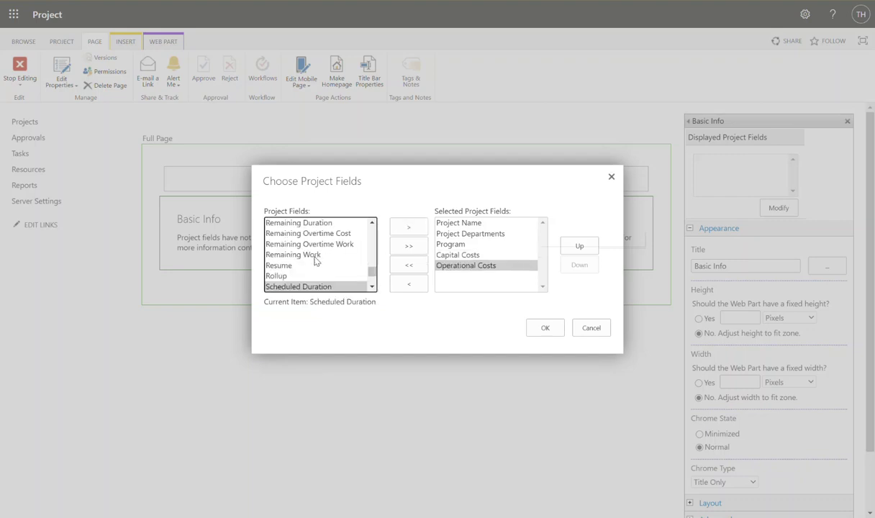
click(372, 287)
click(372, 287)
click(372, 287)
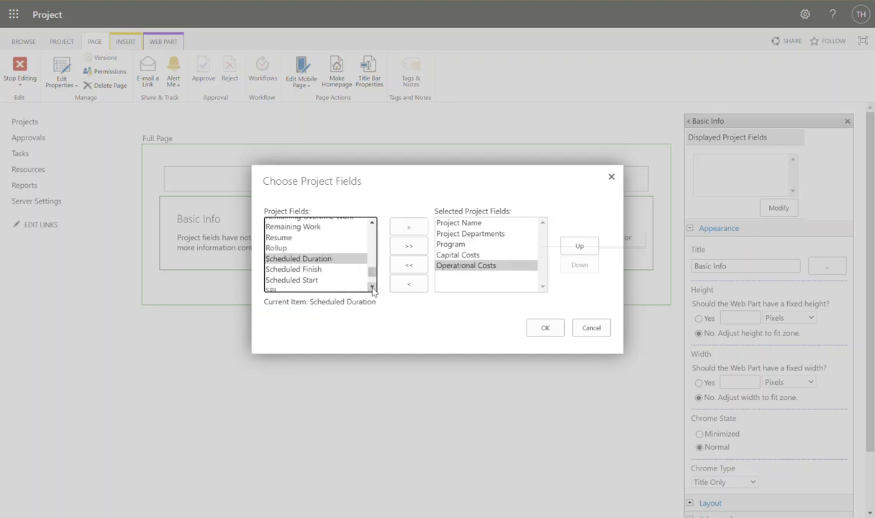
click(372, 288)
click(372, 287)
click(372, 288)
click(317, 274)
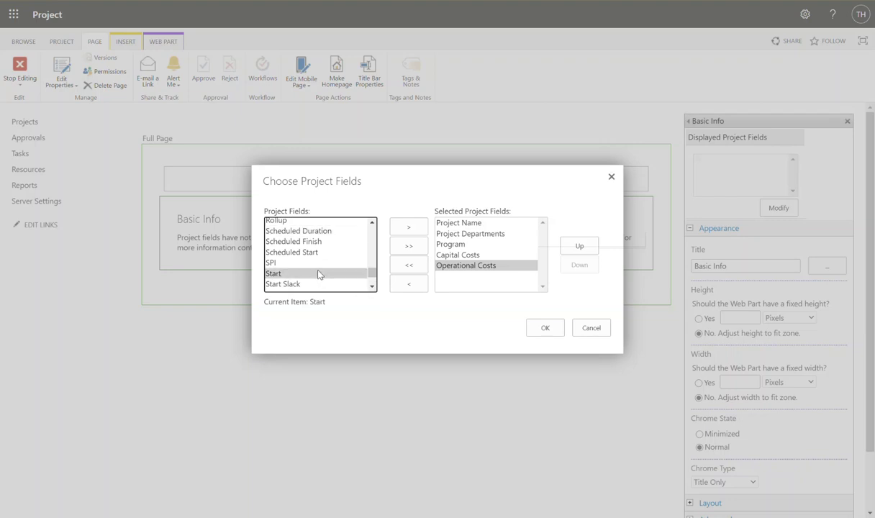
click(415, 230)
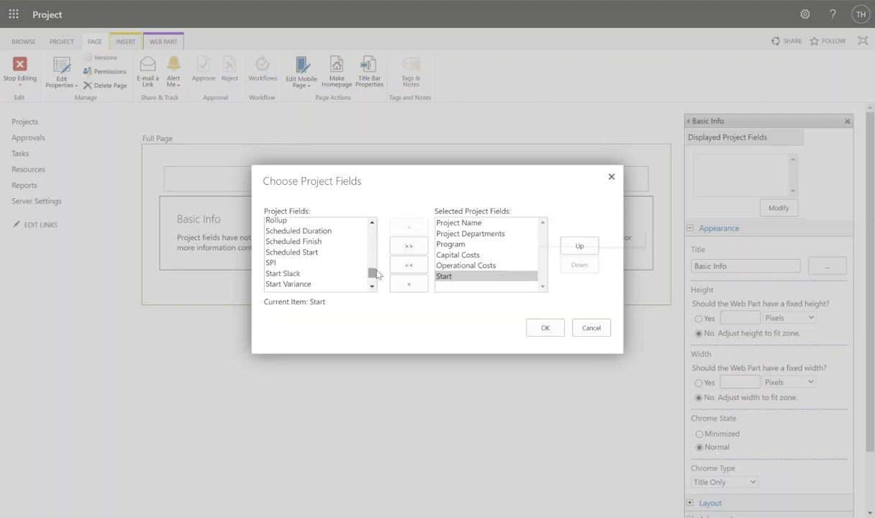
click(332, 243)
key(d)
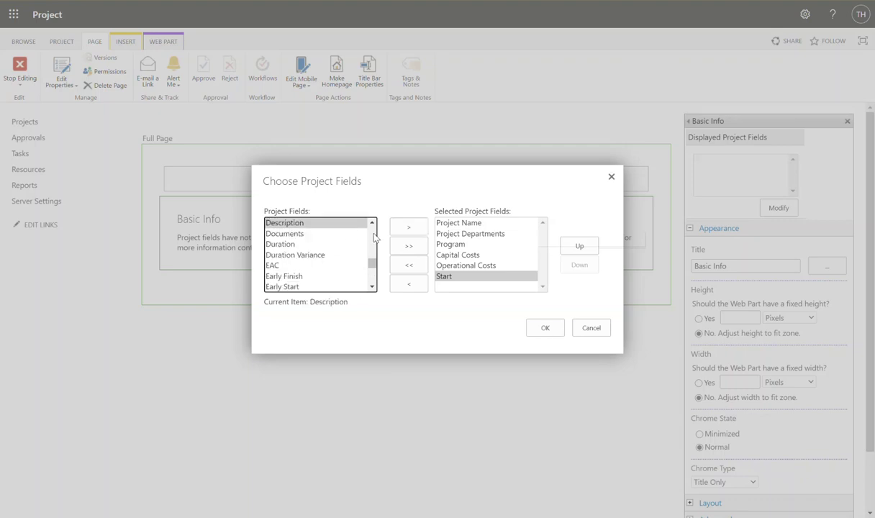
click(406, 229)
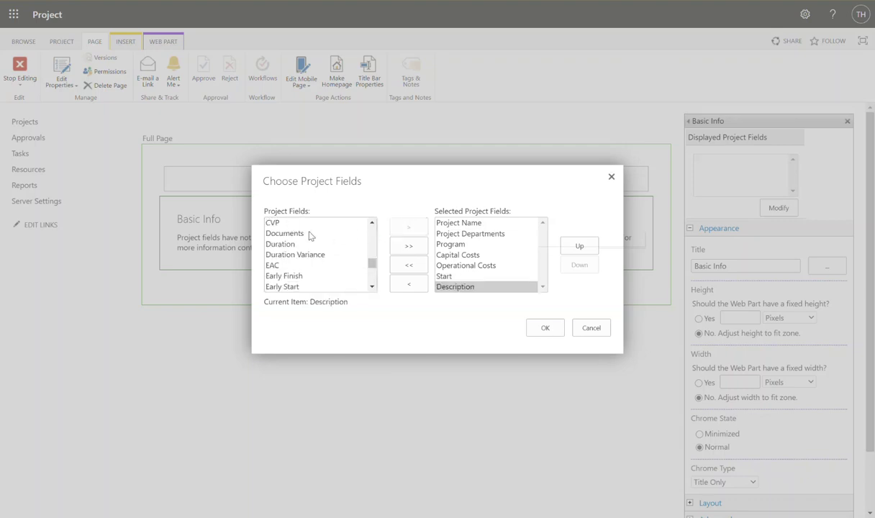
- Reorder fields: move Start under Project Name and Description under Program
scroll(310, 236, up, 1)
scroll(310, 236, up, 4)
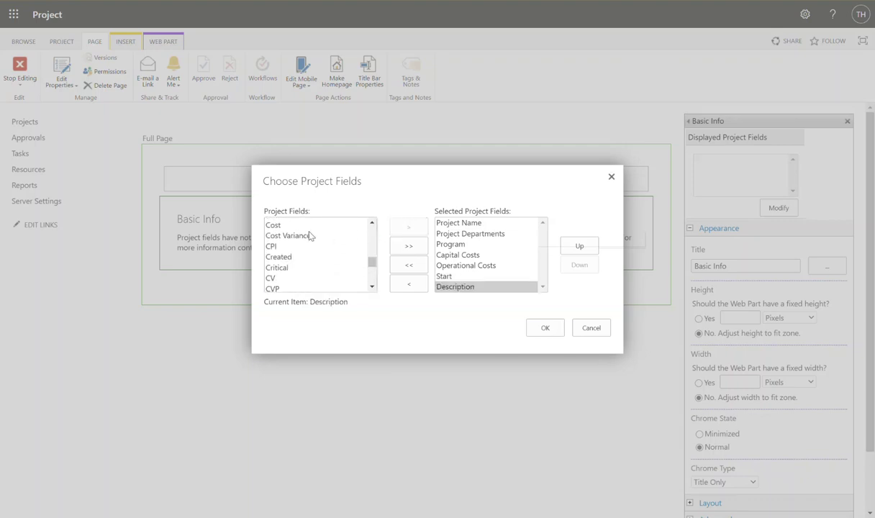
scroll(309, 236, up, 4)
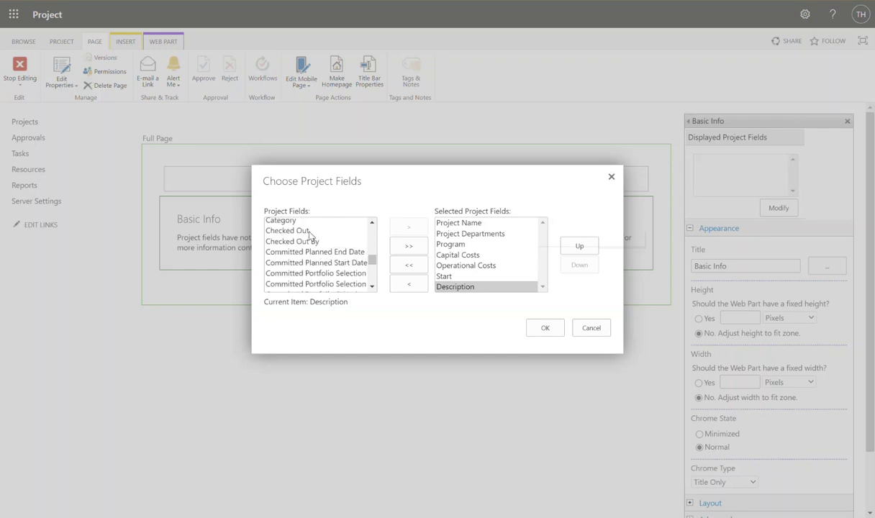
scroll(310, 236, up, 3)
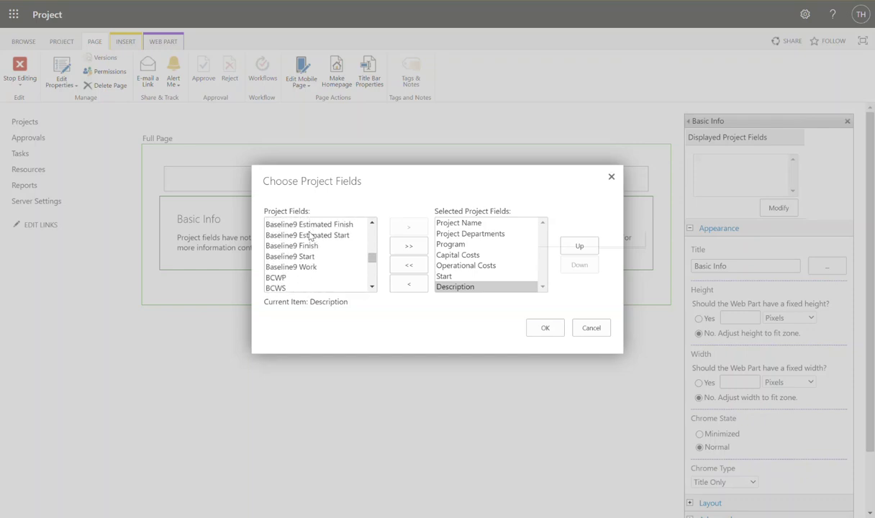
scroll(311, 236, up, 3)
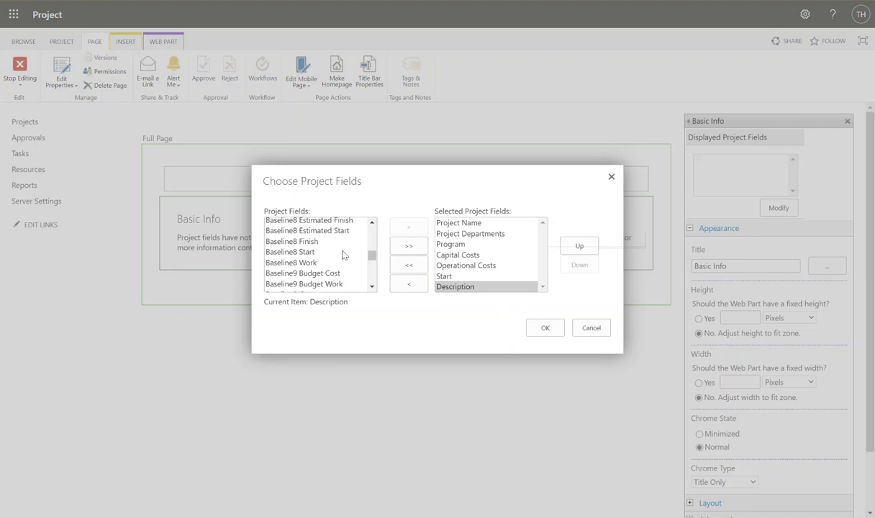
click(488, 275)
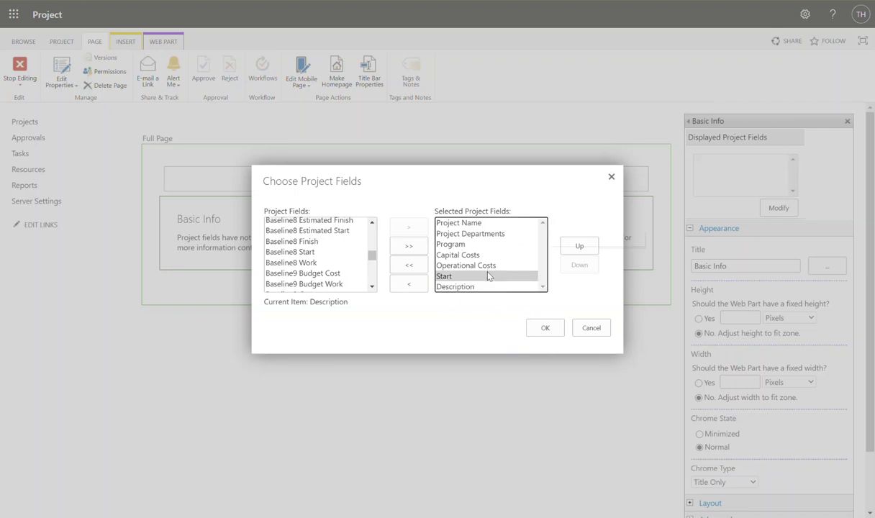
click(579, 246)
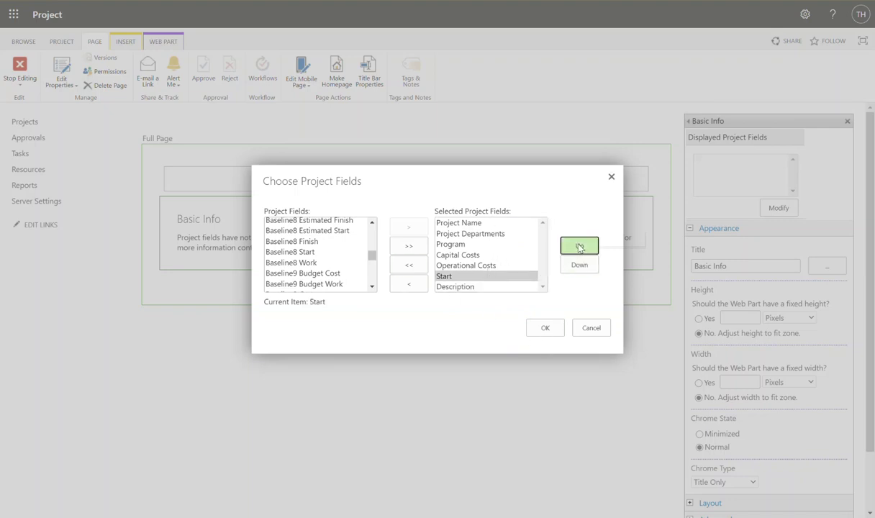
click(579, 245)
click(579, 245)
click(580, 245)
click(483, 257)
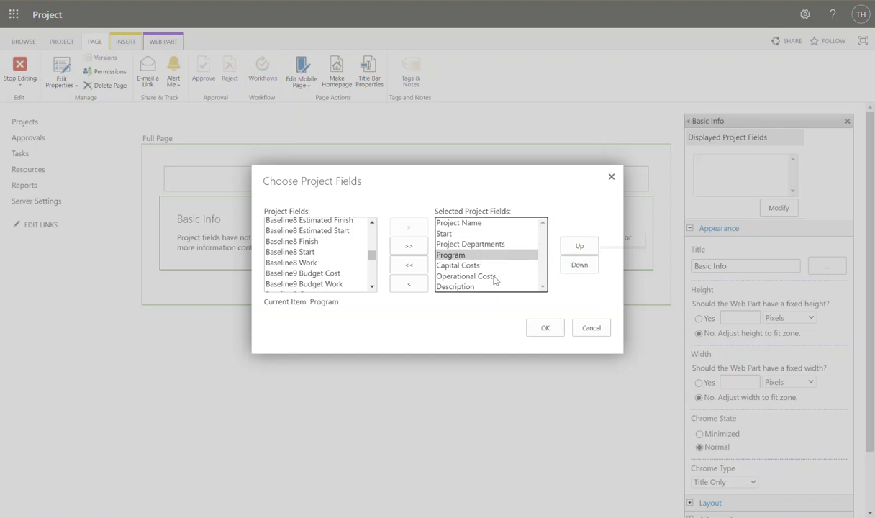
click(463, 285)
click(580, 245)
click(580, 246)
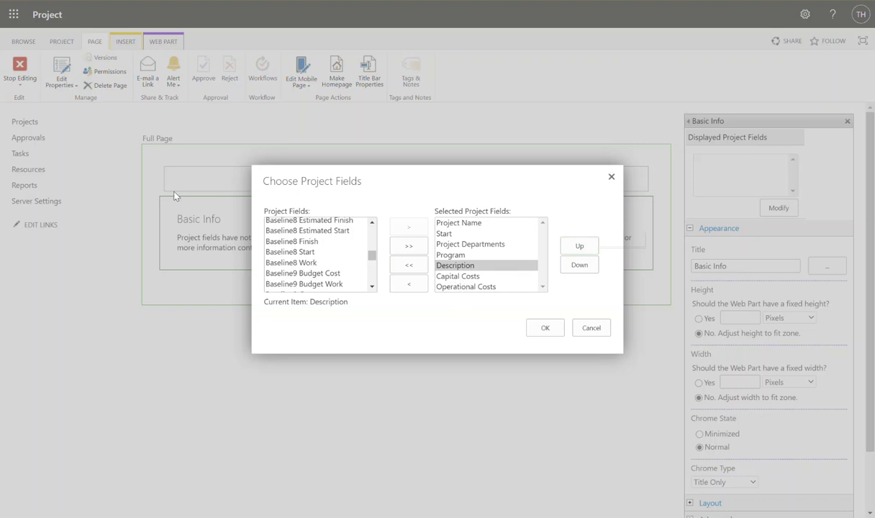
- Remove Capital Costs and Operational Costs from the displayed fields and confirm
click(455, 278)
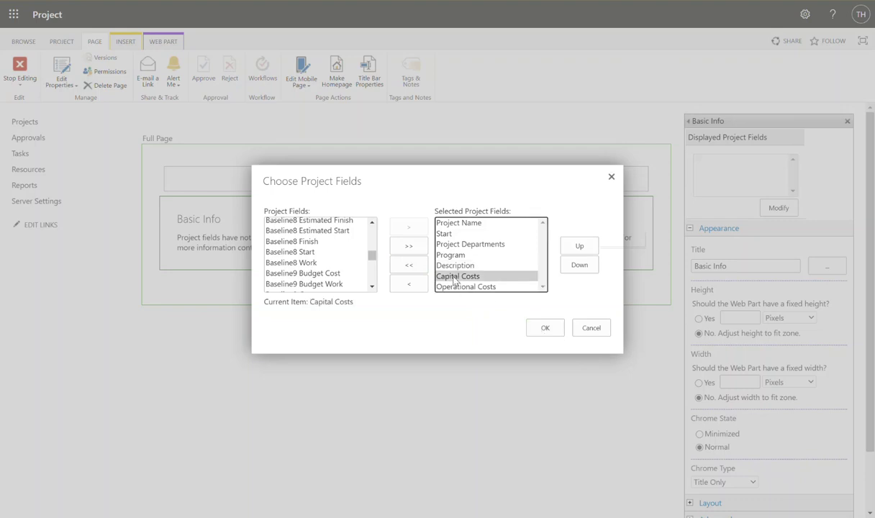
click(406, 287)
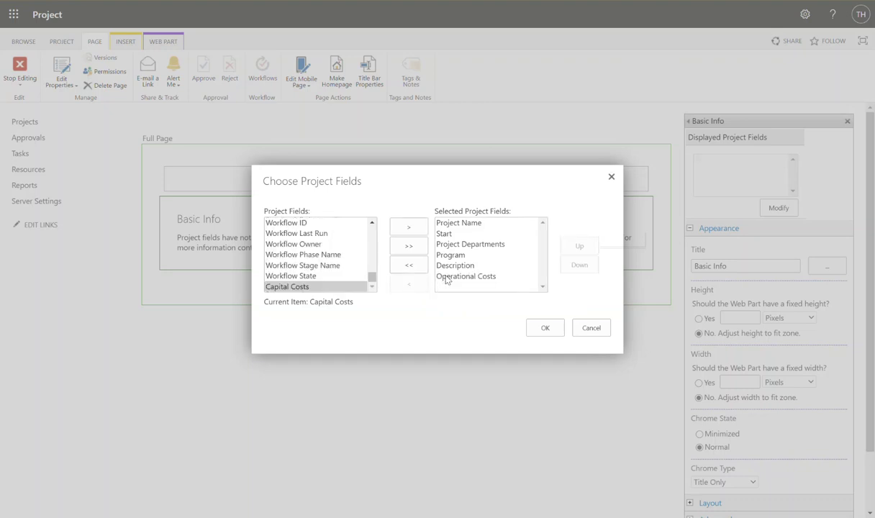
click(407, 285)
click(547, 328)
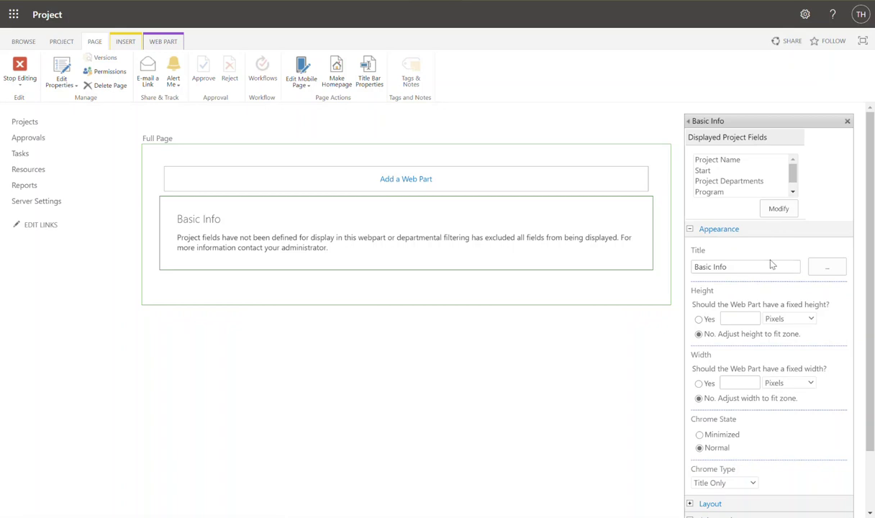
- Retitle the Basic Info web part to 'Project Information' and apply it
scroll(751, 303, down, 2)
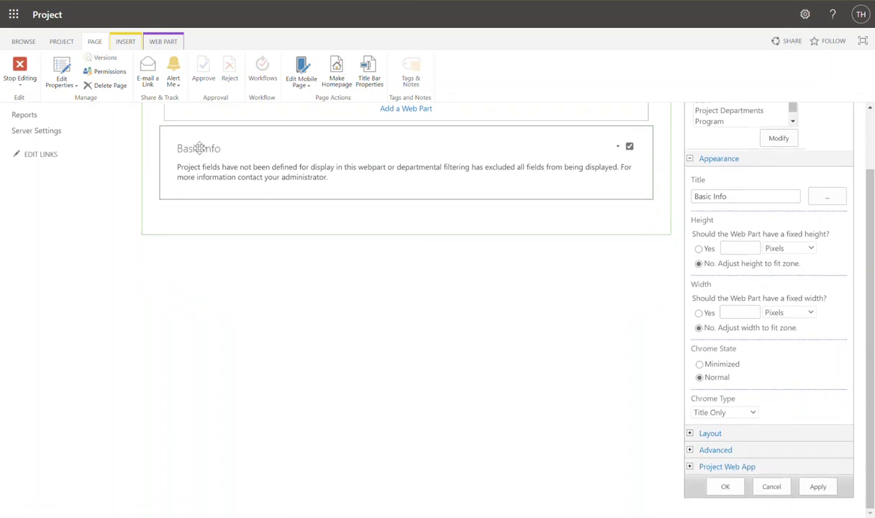
triple_click(737, 199)
text(Project)
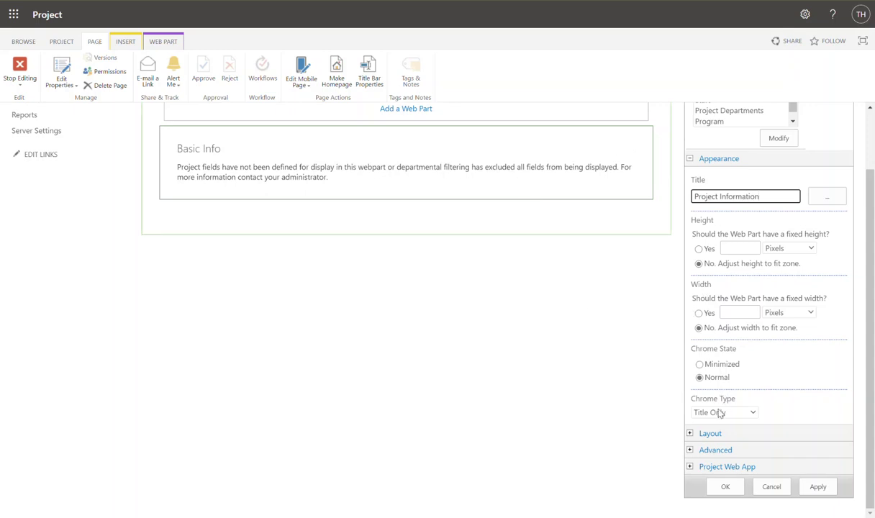
click(725, 487)
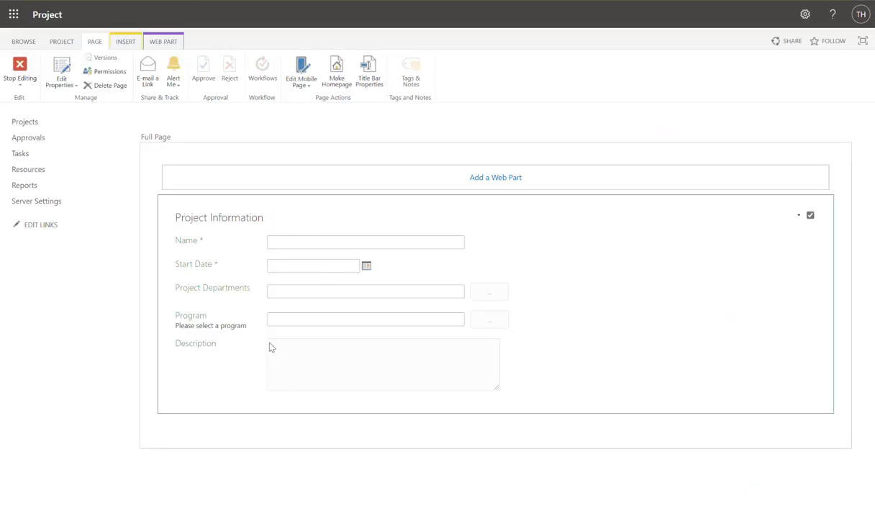
click(483, 179)
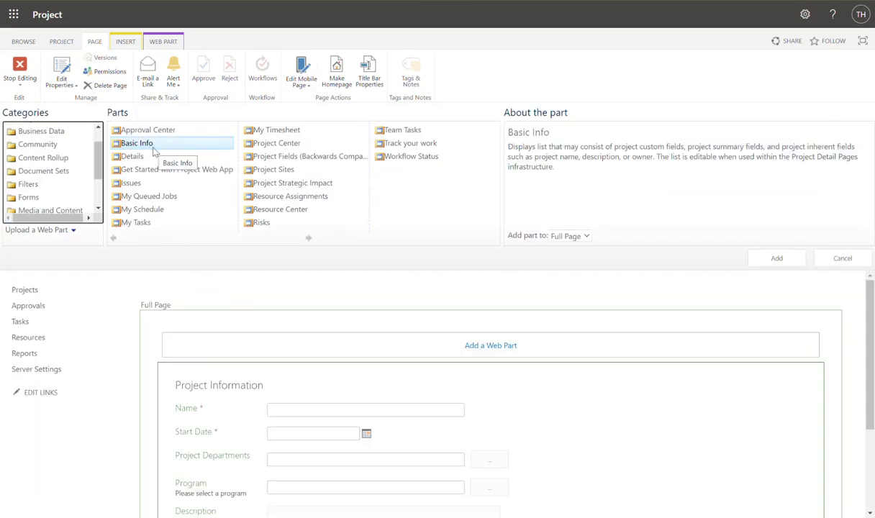
- Add a second Basic Info web part and title it 'Project Costs'
click(776, 258)
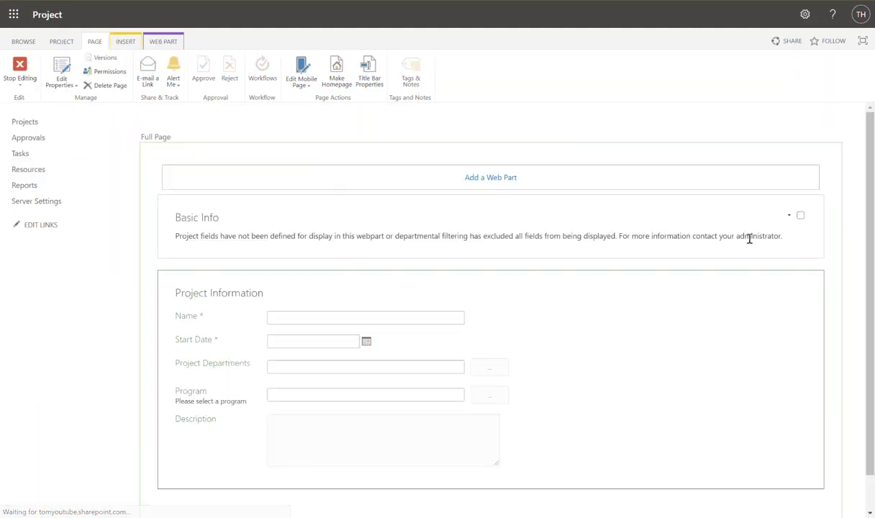
click(789, 216)
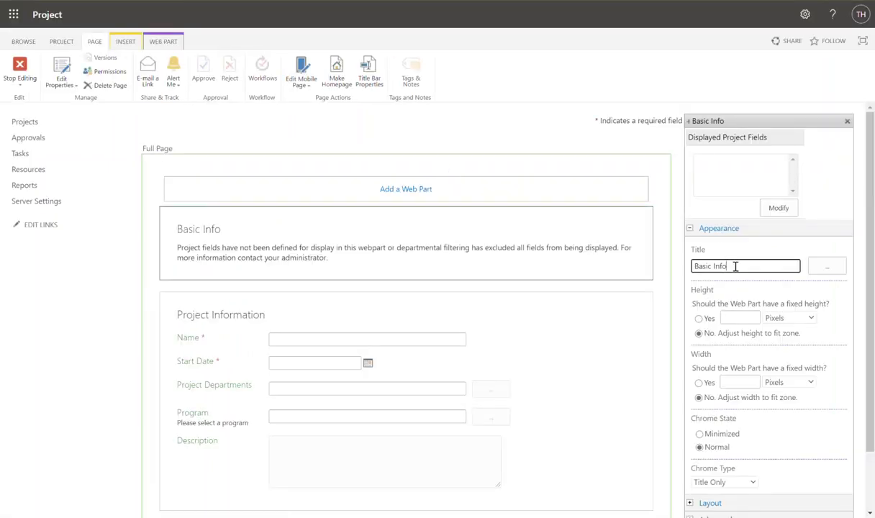
text(Costs)
key(BackSpace)
key(BackSpace)
key(BackSpace)
key(BackSpace)
key(BackSpace)
text(Project Costs)
click(778, 208)
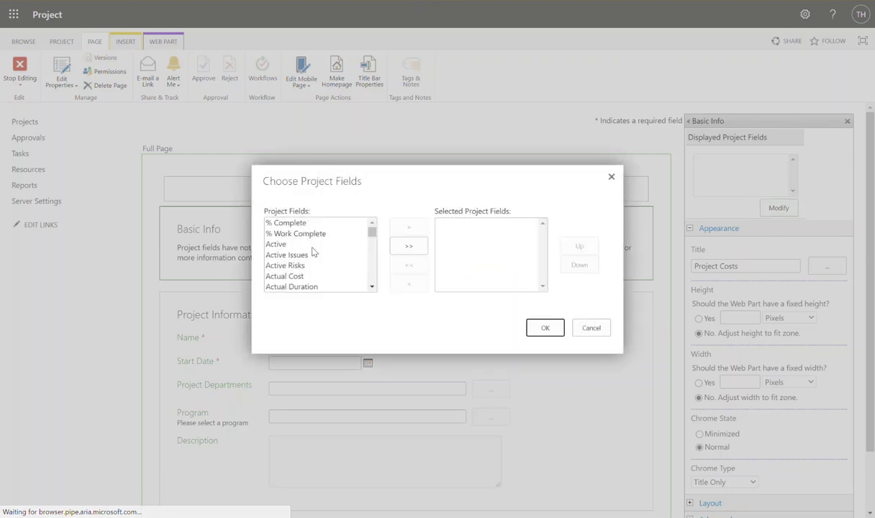
- Add Operational Costs and Capital Costs to the Project Costs displayed fields
click(312, 248)
key(o)
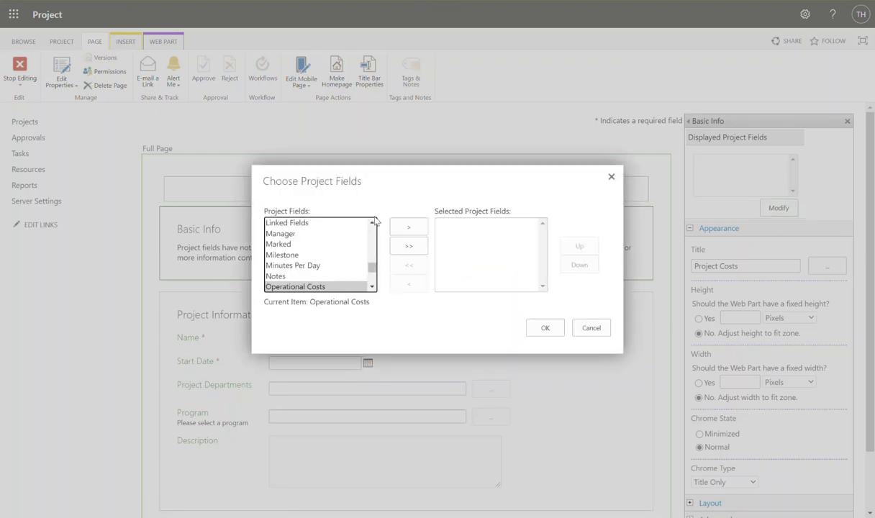
click(404, 228)
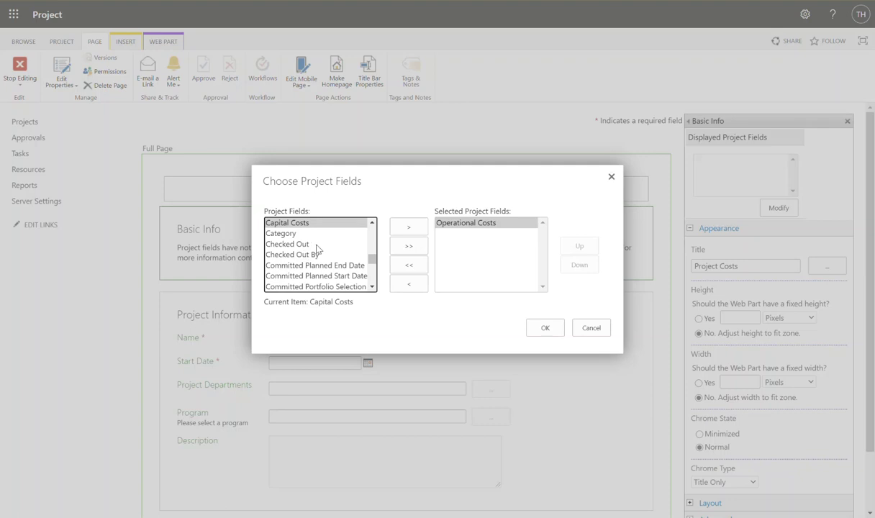
click(405, 227)
- Find and add the Cost field to the displayed fields
click(310, 254)
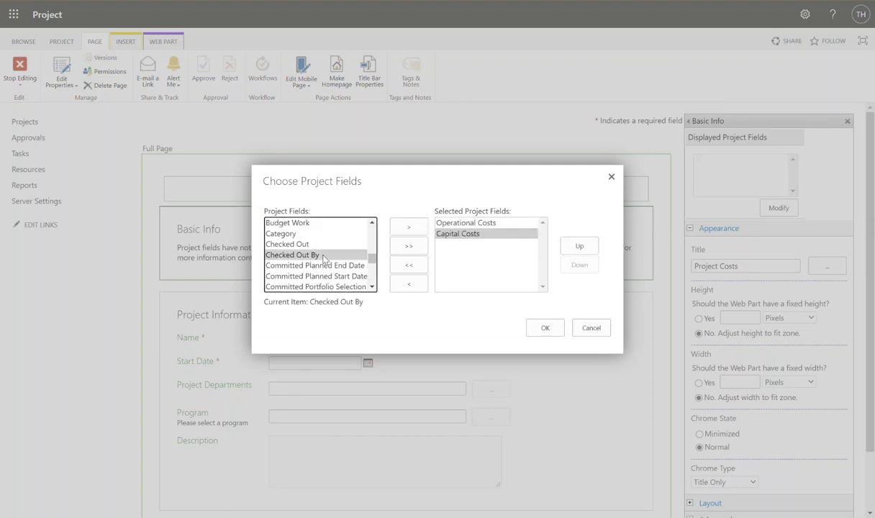
key(t)
key(Down)
key(Down)
key(Up)
key(Up)
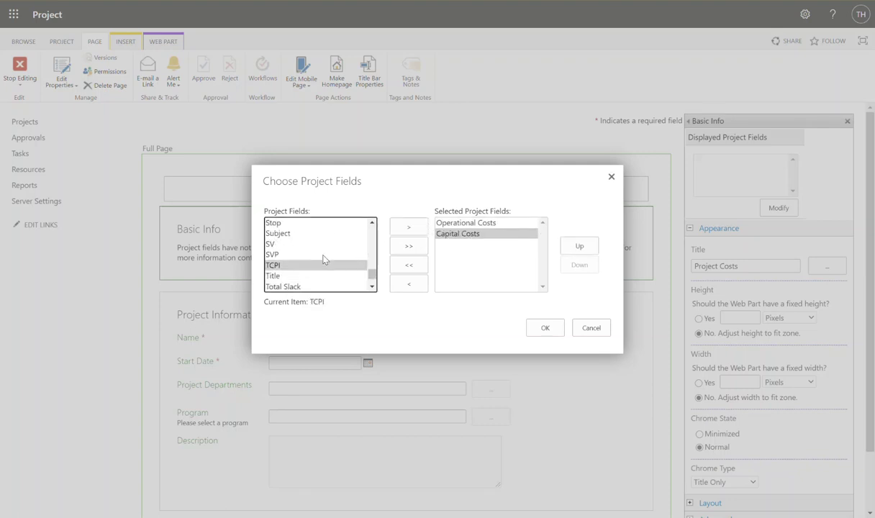
key(Home)
key(Down)
key(Down)
click(348, 266)
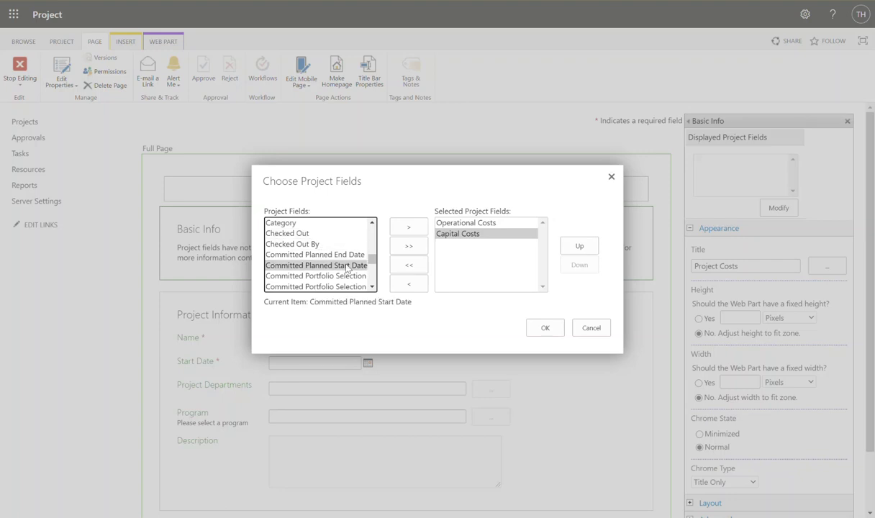
click(372, 286)
click(372, 286)
click(372, 286)
click(372, 286)
click(372, 287)
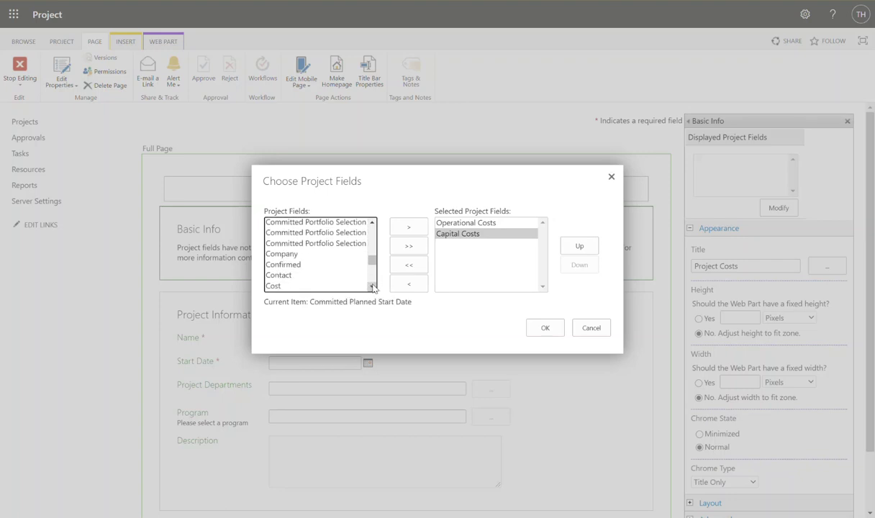
click(372, 286)
click(316, 265)
click(313, 277)
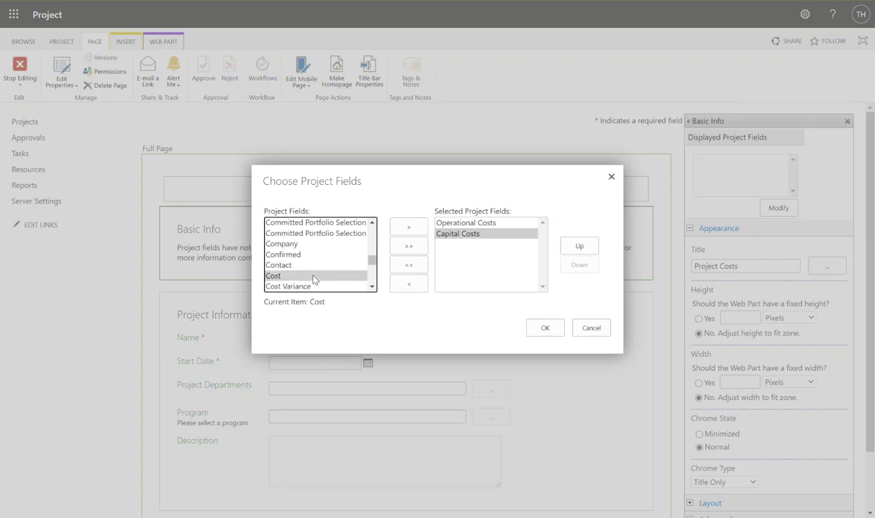
click(407, 227)
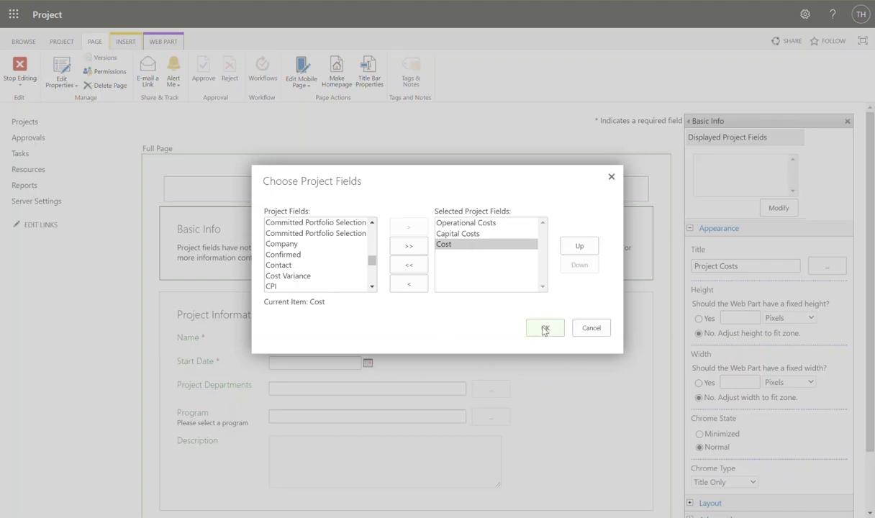
- Add Baseline Cost, move it above Cost, and confirm the field selection
click(288, 255)
key(Home)
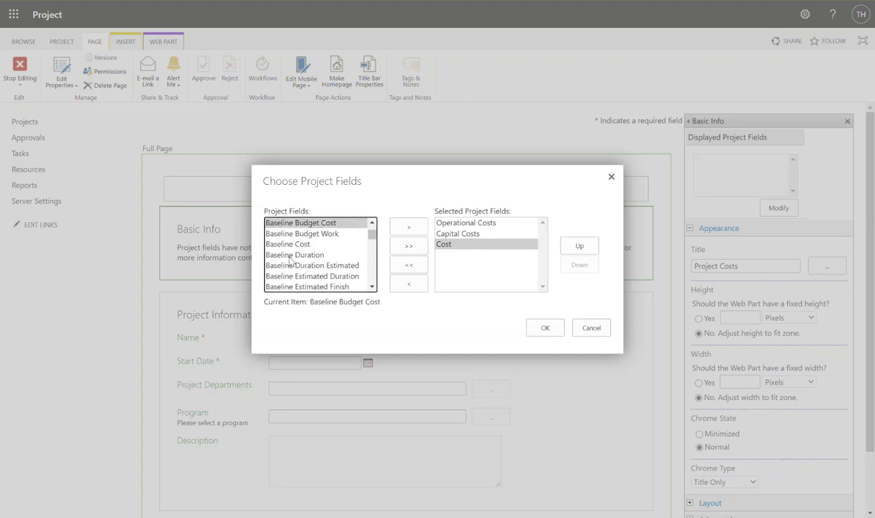
key(Down)
key(Down)
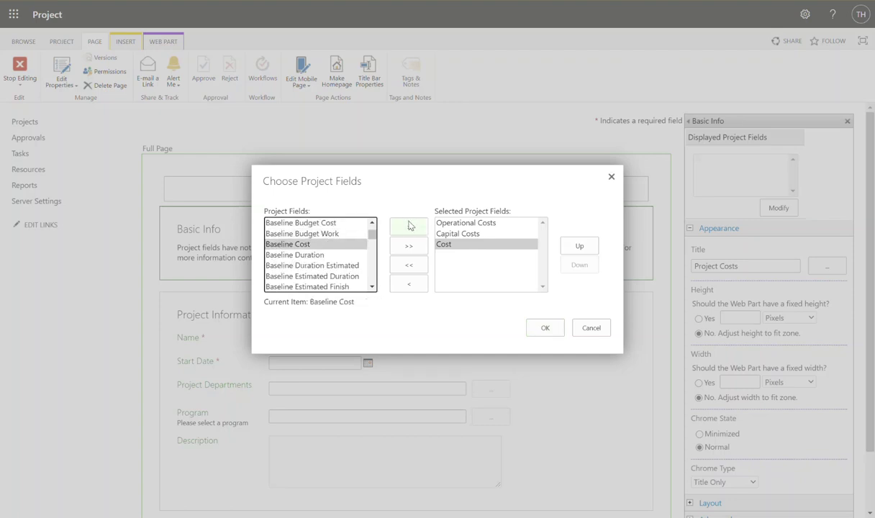
click(409, 226)
click(586, 248)
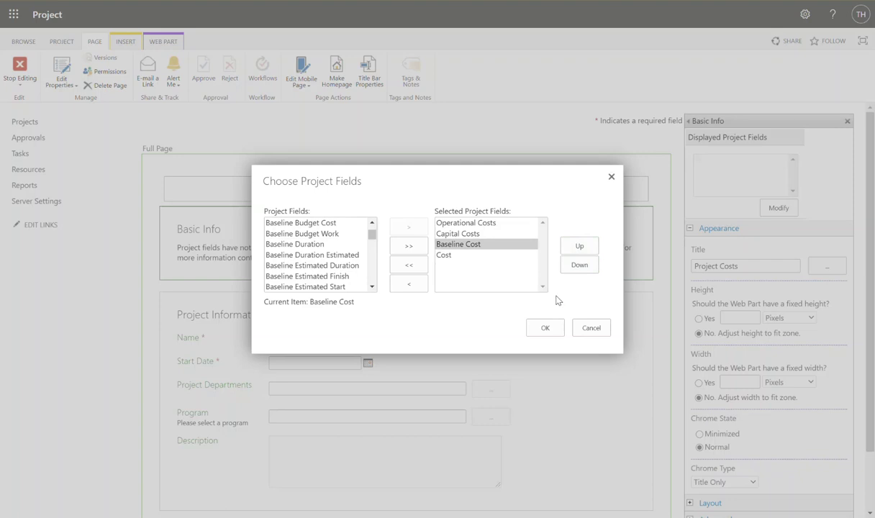
click(545, 328)
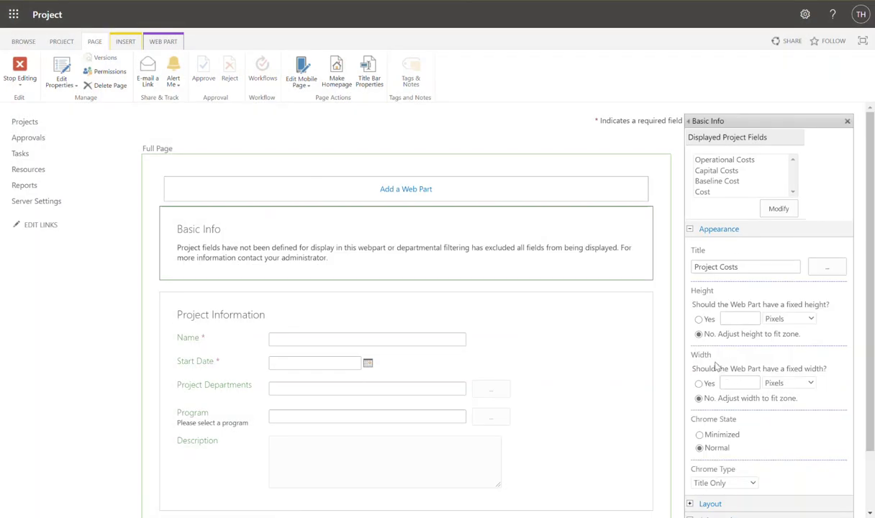
- Apply the Project Costs web part settings
scroll(716, 367, down, 1)
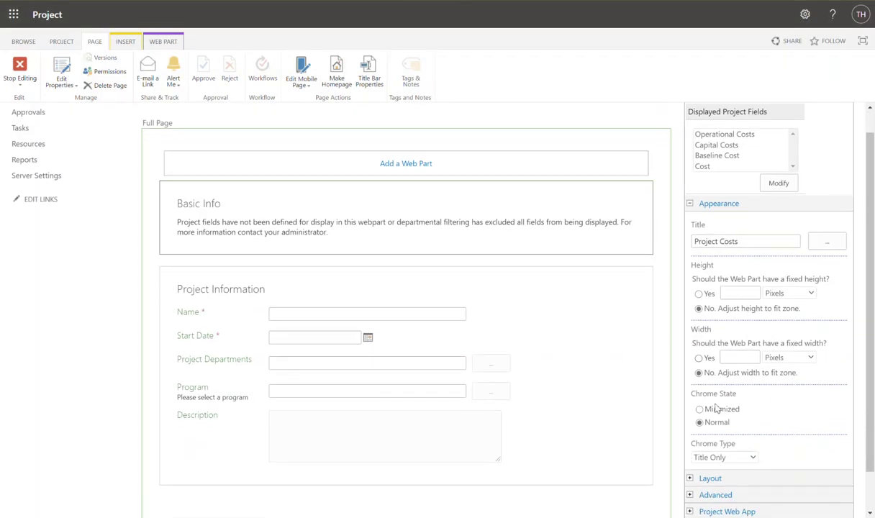
scroll(716, 406, down, 2)
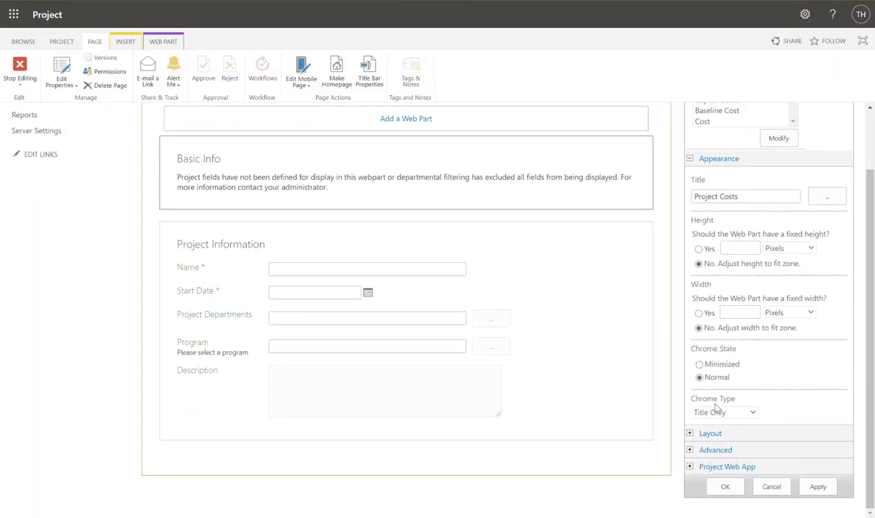
click(725, 487)
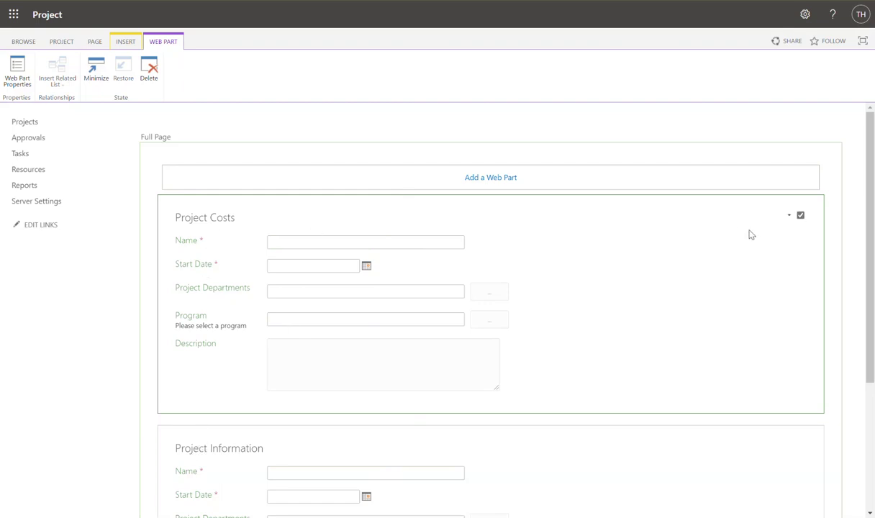
- Set the Project Costs web part's Zone Index to 3, placing it below Project Information
click(788, 221)
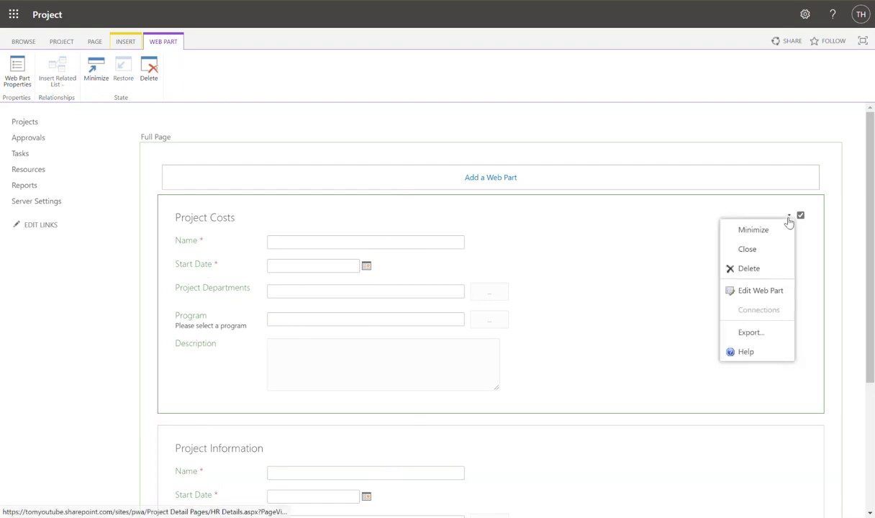
click(757, 289)
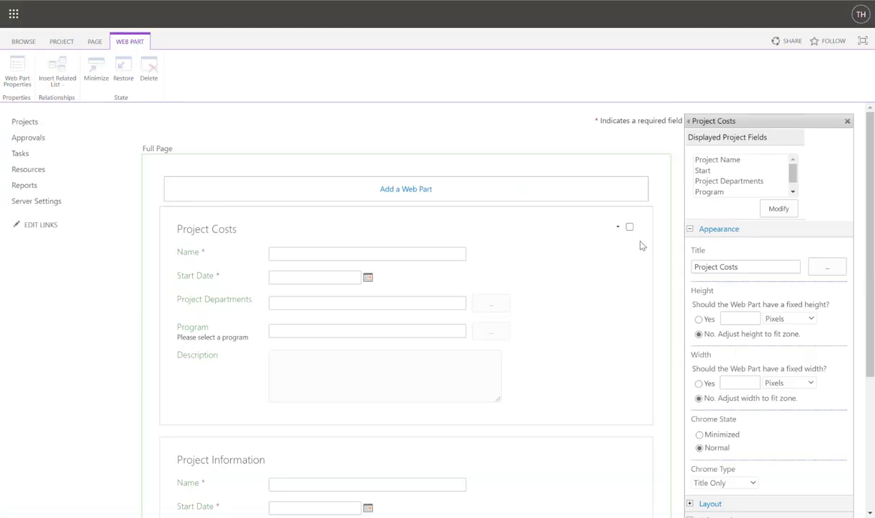
scroll(762, 389, down, 2)
click(708, 417)
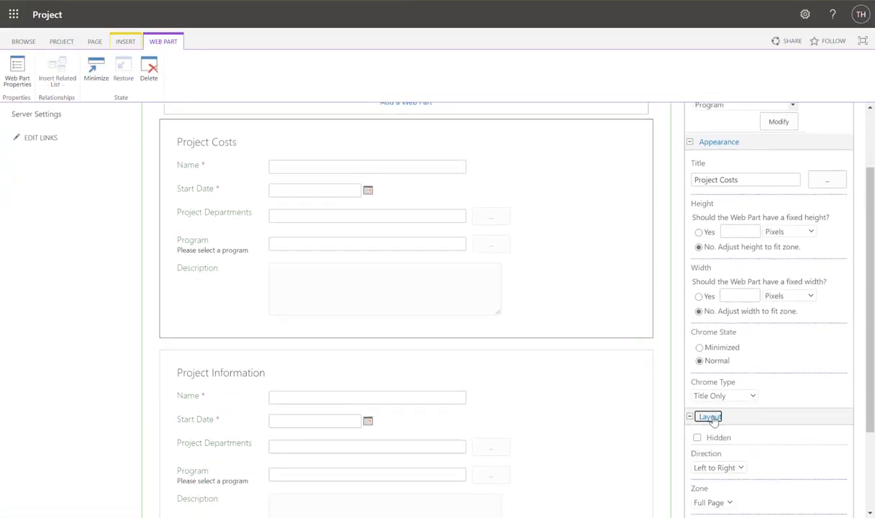
scroll(713, 420, down, 3)
double_click(772, 420)
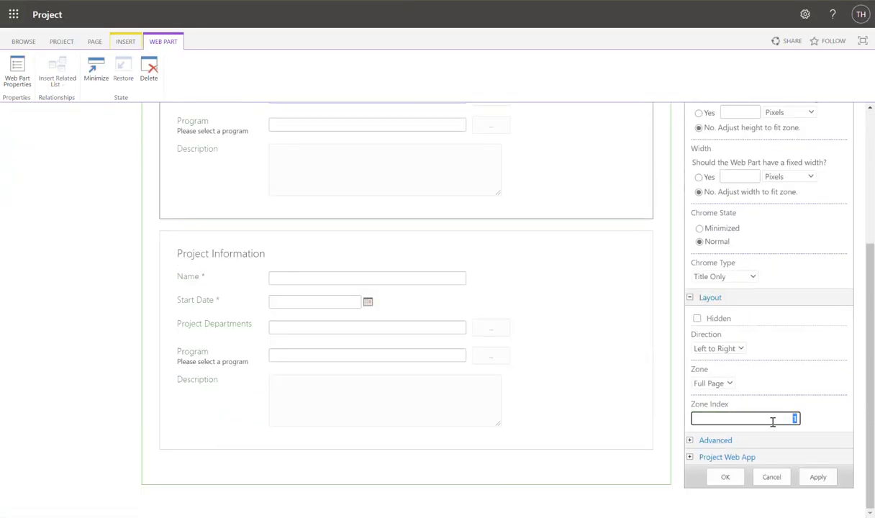
text(3)
click(728, 476)
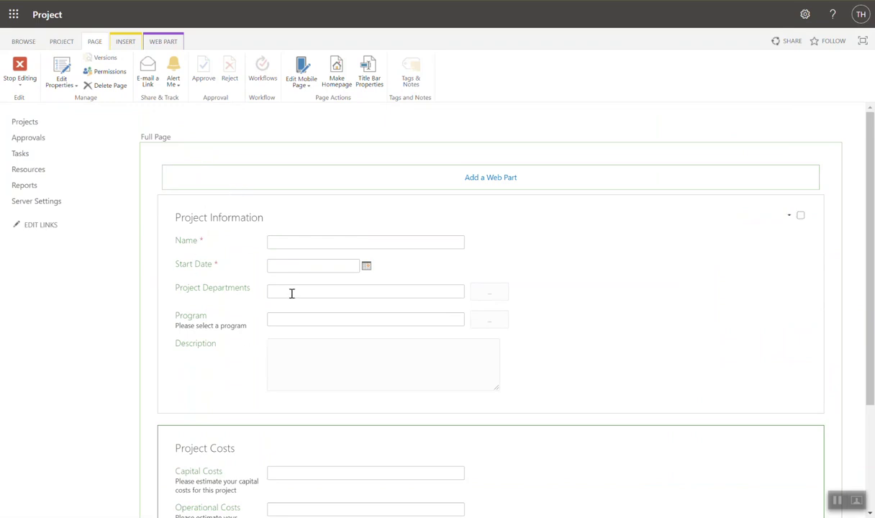
- Check the Project Costs part, then stop editing the HR Details page
scroll(256, 262, down, 2)
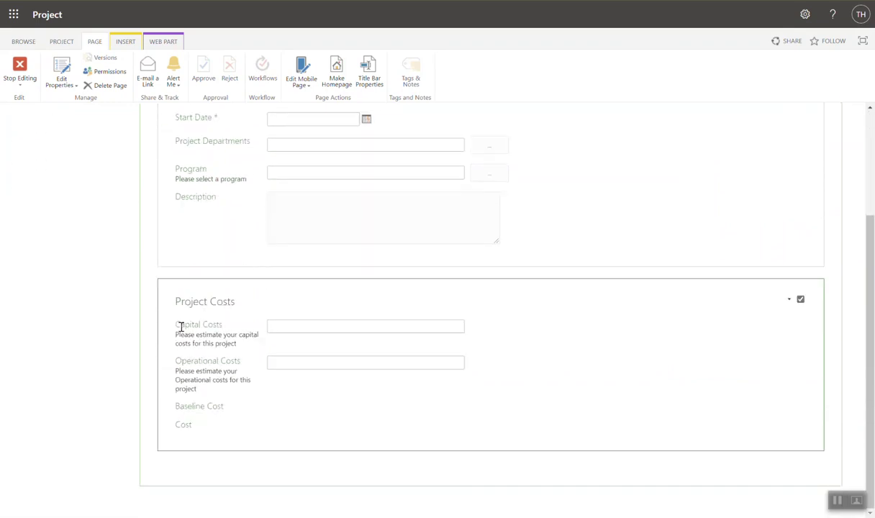
scroll(252, 331, up, 3)
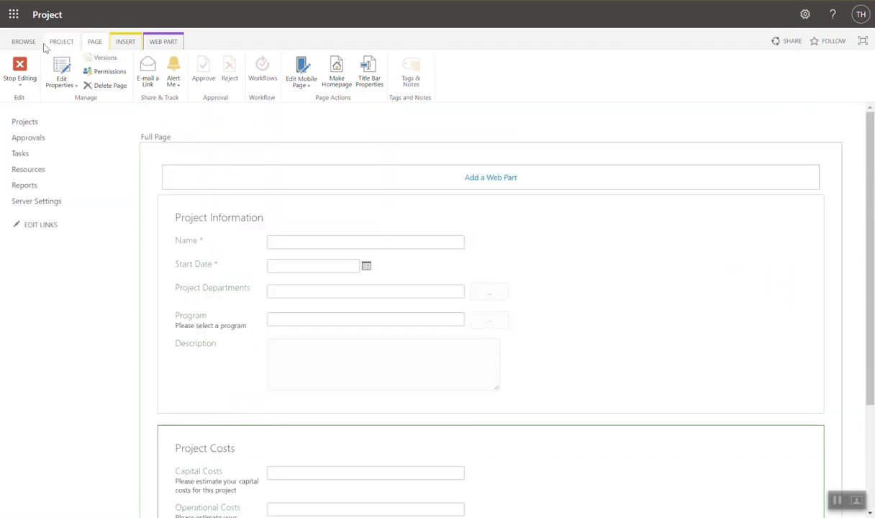
click(18, 67)
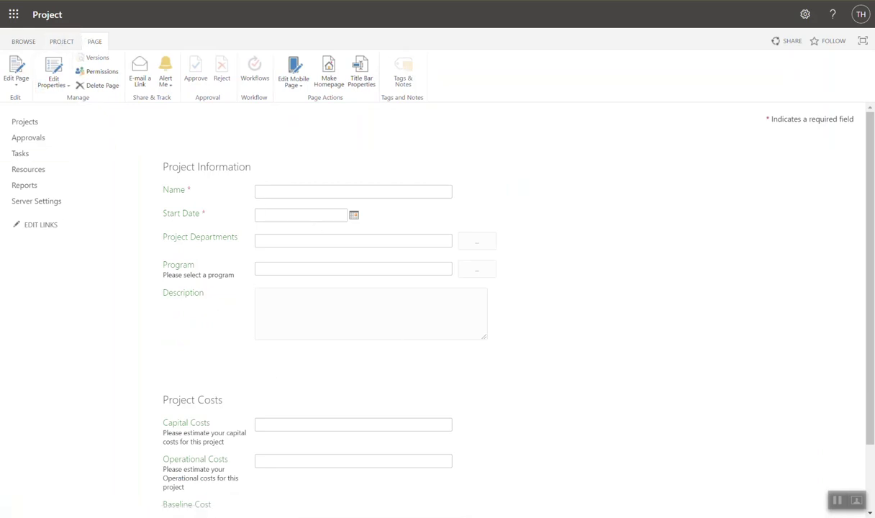
- Open the HR Project enterprise project type for editing from Server Settings
click(47, 208)
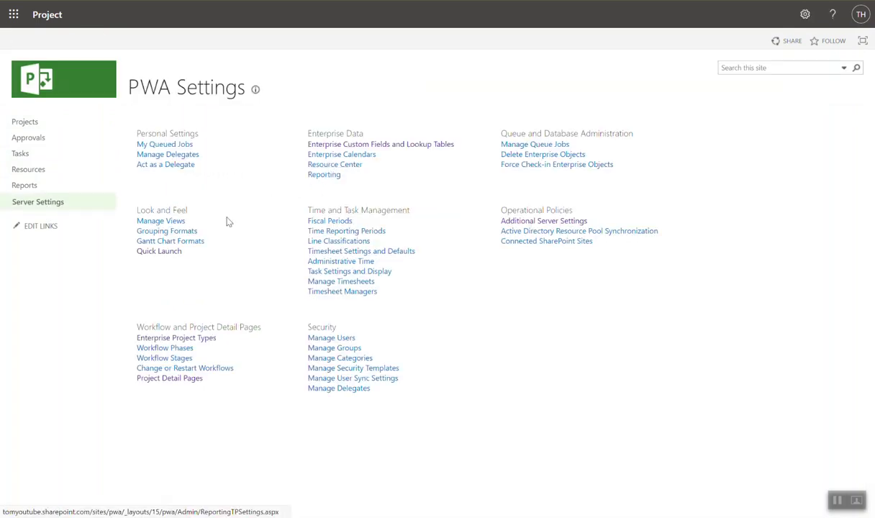
click(204, 345)
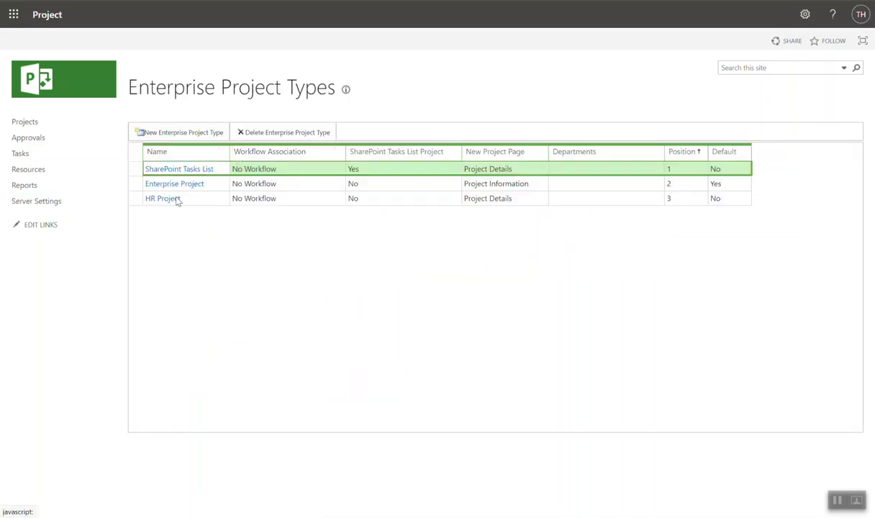
click(165, 203)
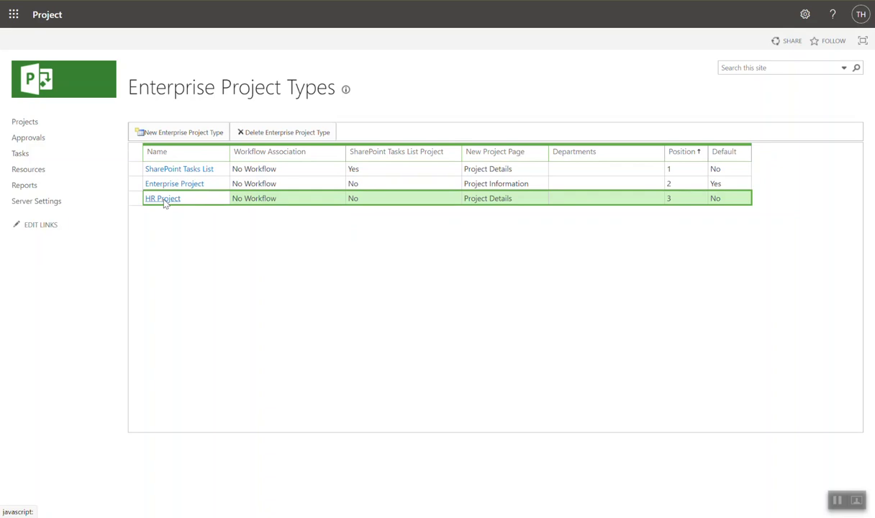
click(163, 201)
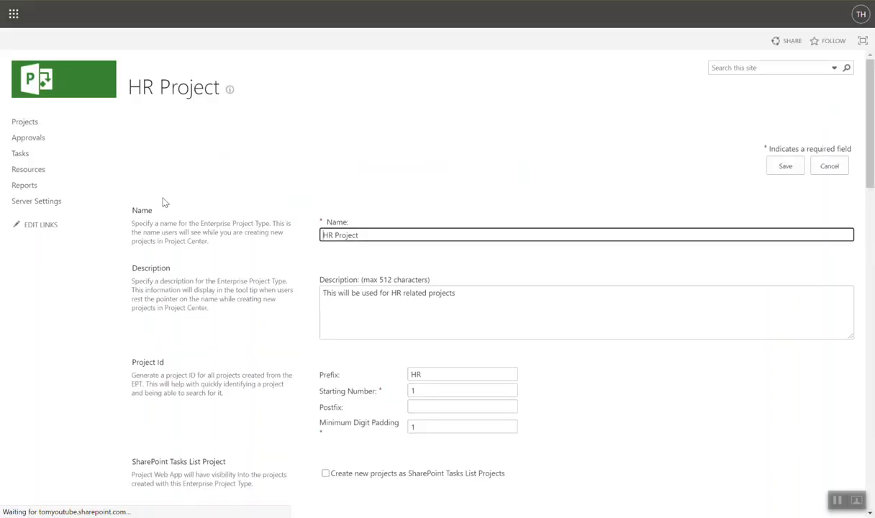
scroll(336, 328, down, 5)
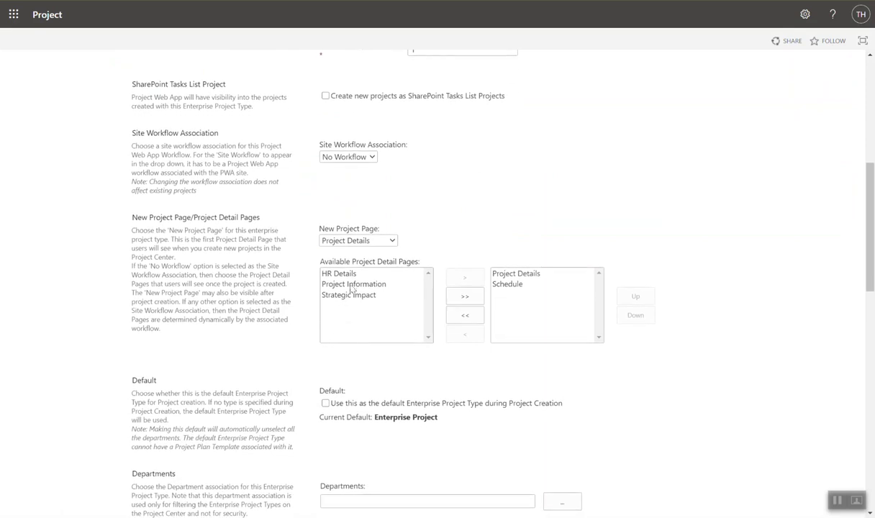
- Add HR Details, remove Project Details, place HR Details above Schedule, and save
click(335, 273)
click(462, 276)
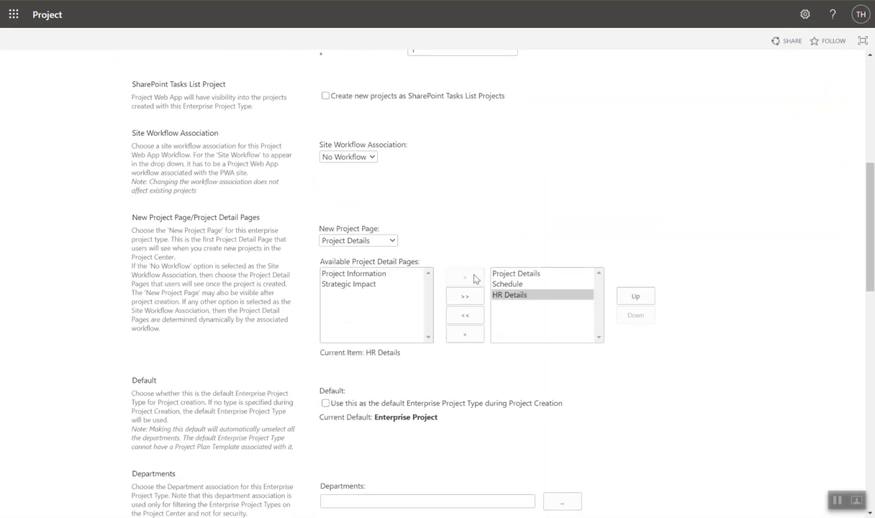
click(513, 276)
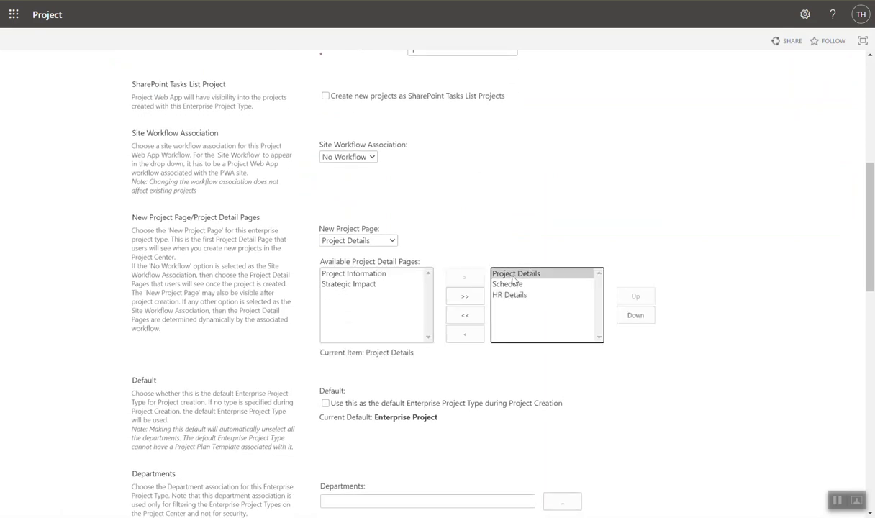
click(450, 329)
click(510, 289)
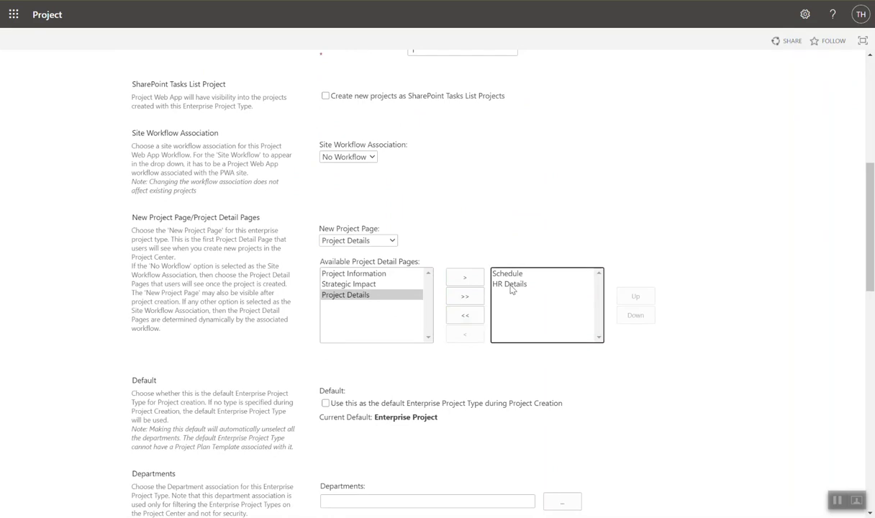
click(635, 296)
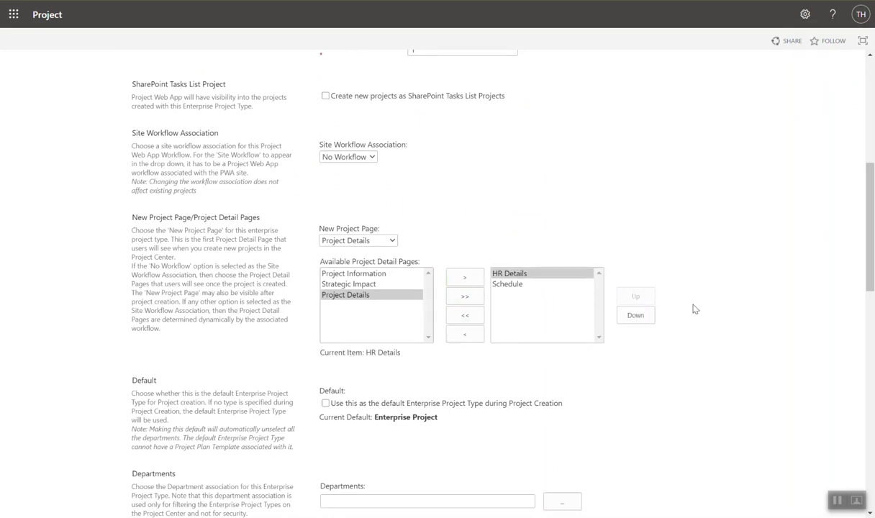
scroll(693, 307, up, 5)
click(772, 169)
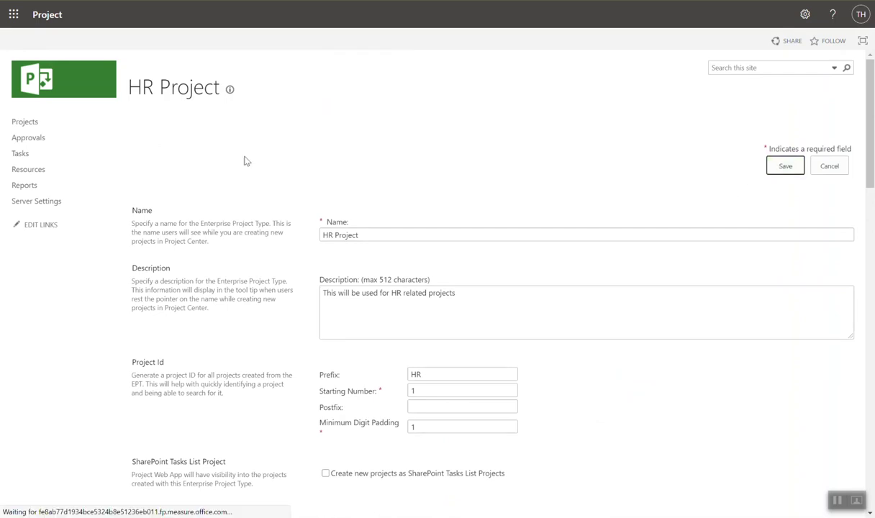